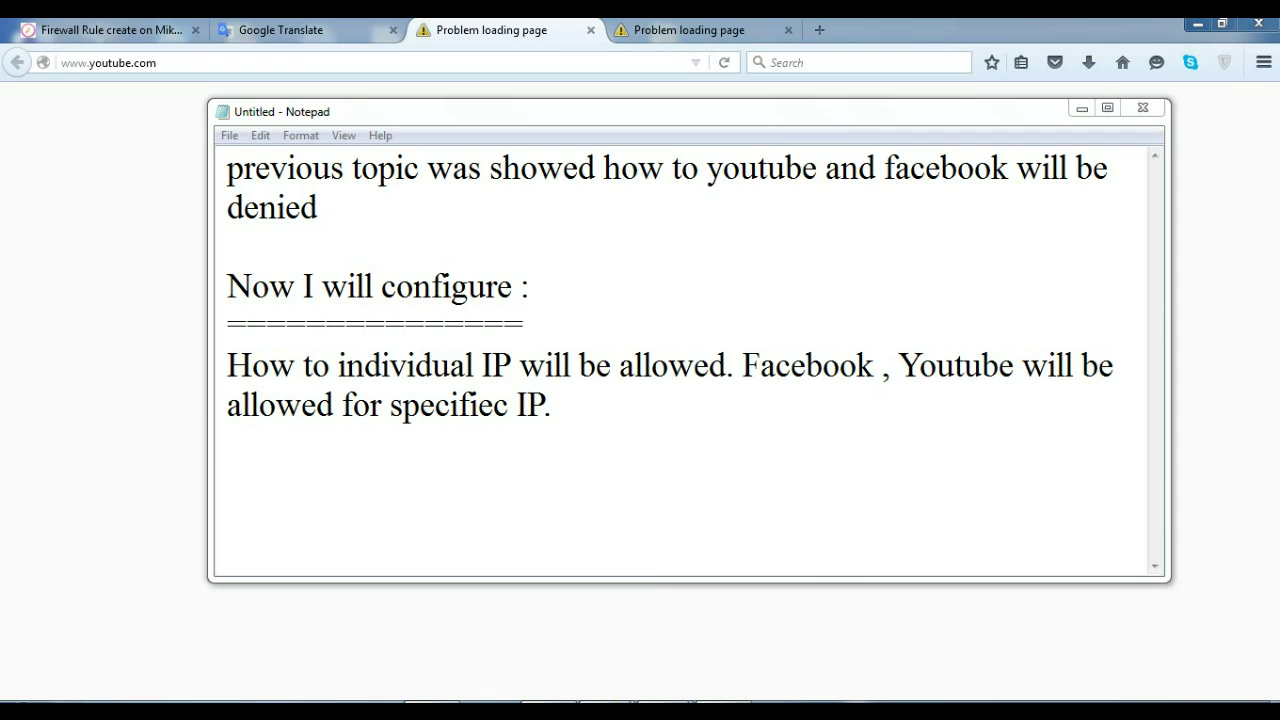
# Connect WinBox to the router at 172.16.0.1 and open IP > Firewall
pyautogui.click(490, 702)
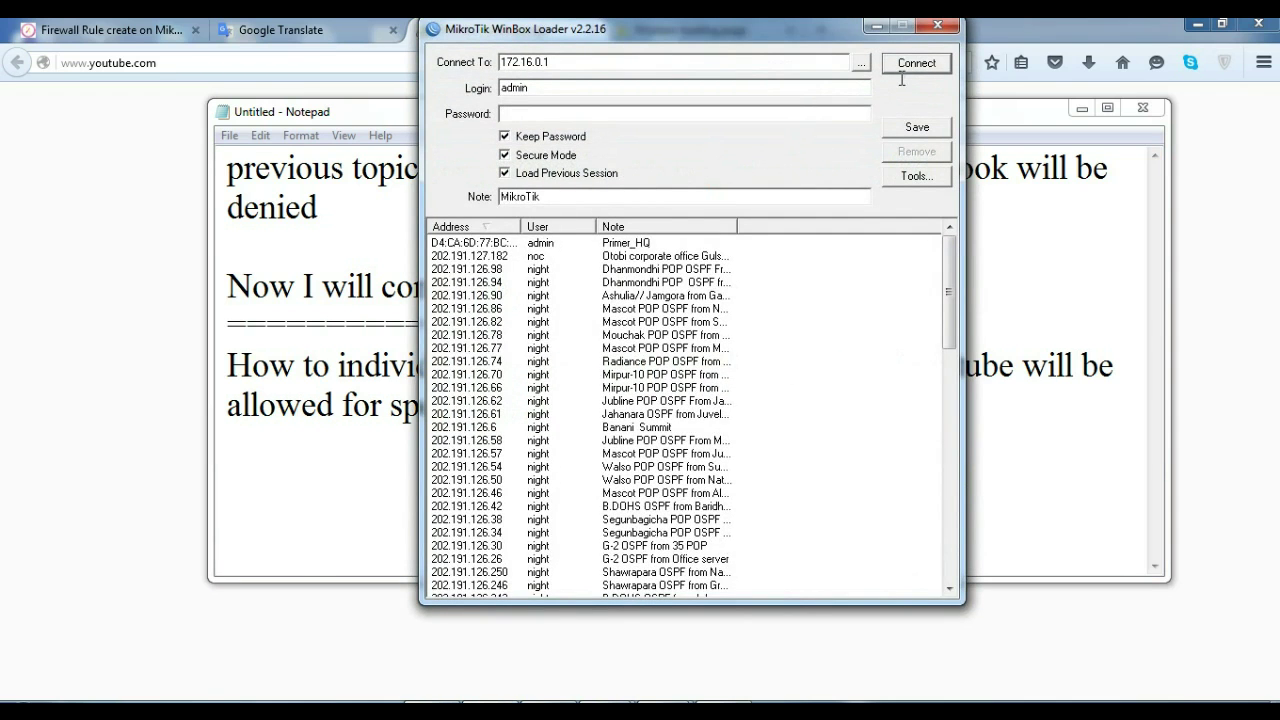
pyautogui.click(900, 70)
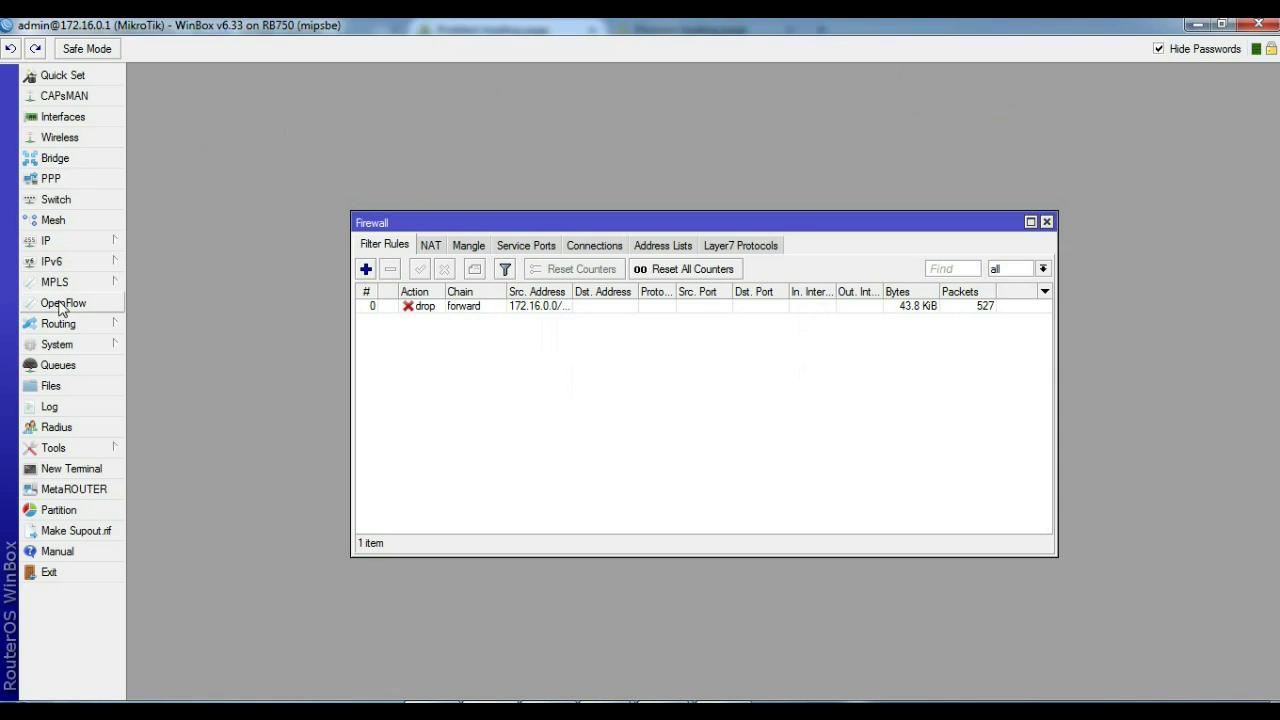
pyautogui.click(55, 242)
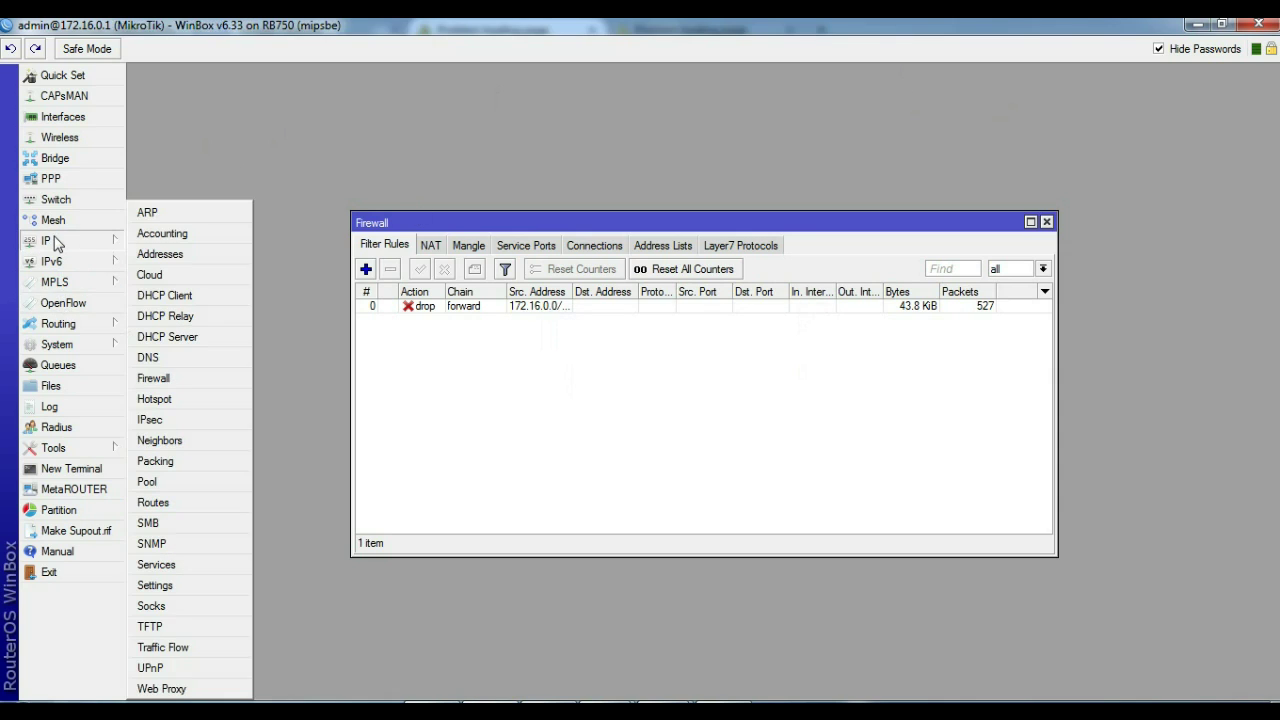
pyautogui.click(180, 378)
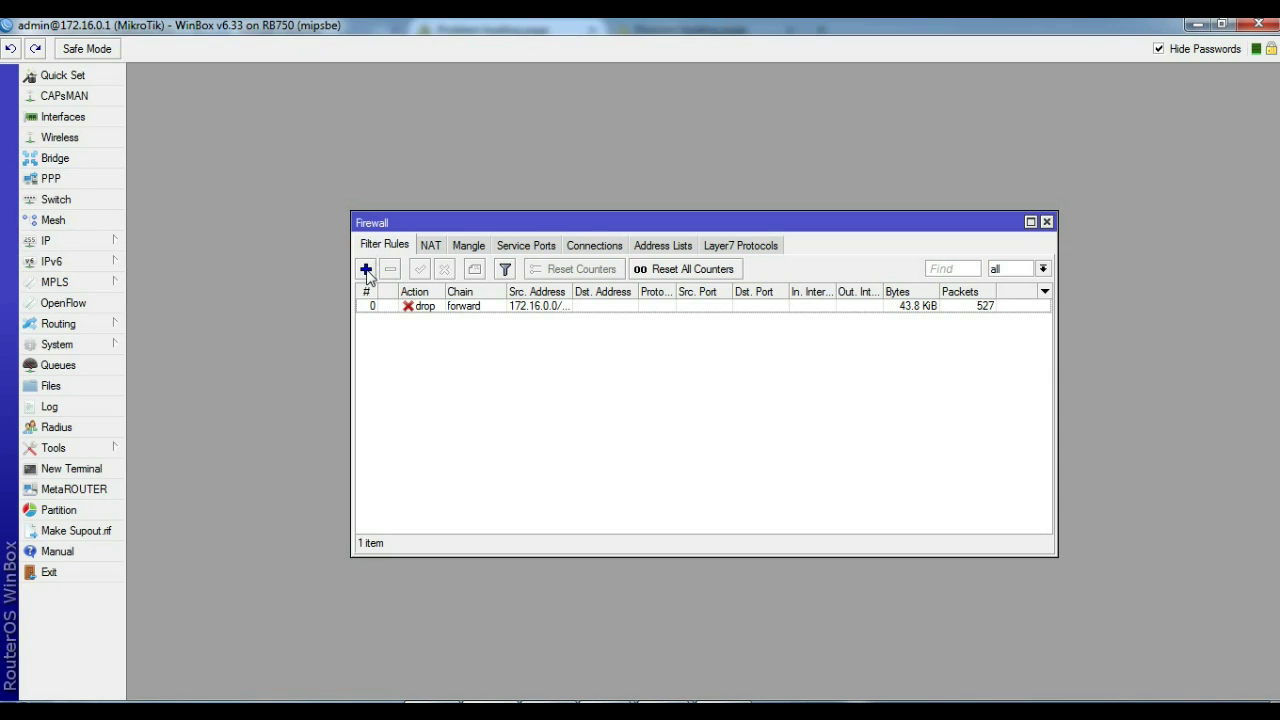
# Start a new forward-chain filter rule, then open Windows Network and Sharing Center
pyautogui.click(366, 270)
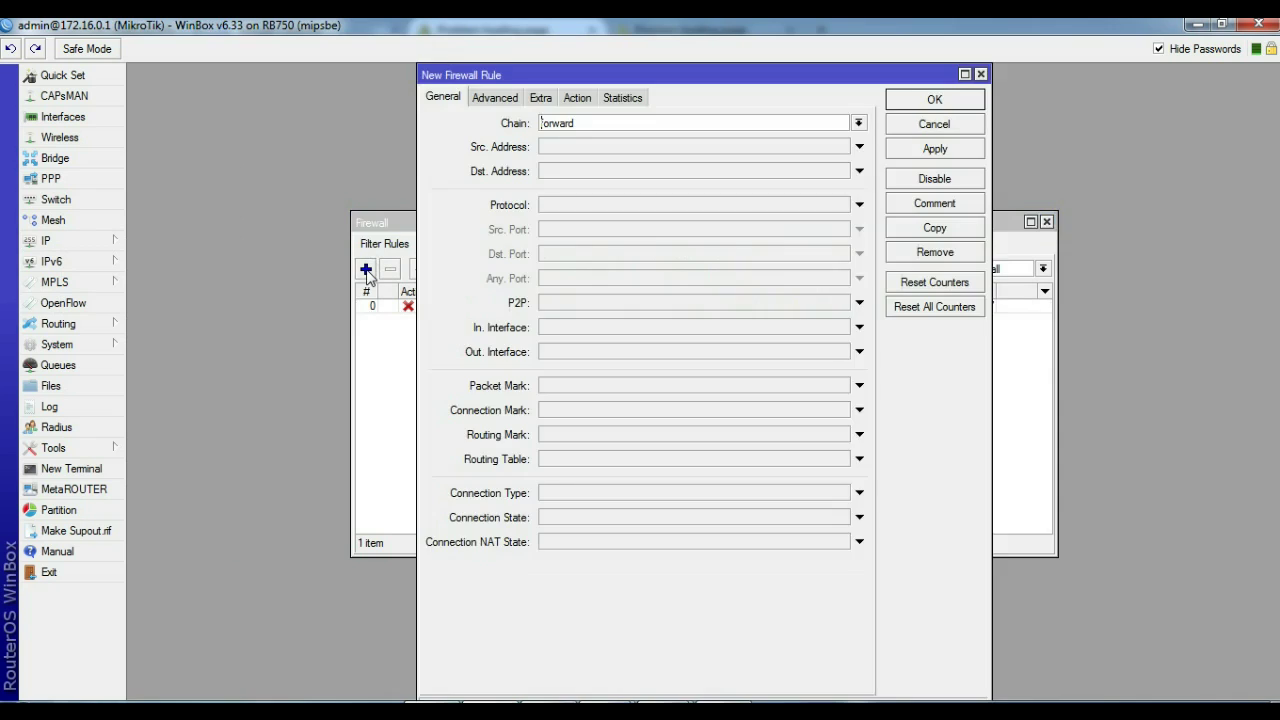
pyautogui.click(447, 100)
pyautogui.click(613, 147)
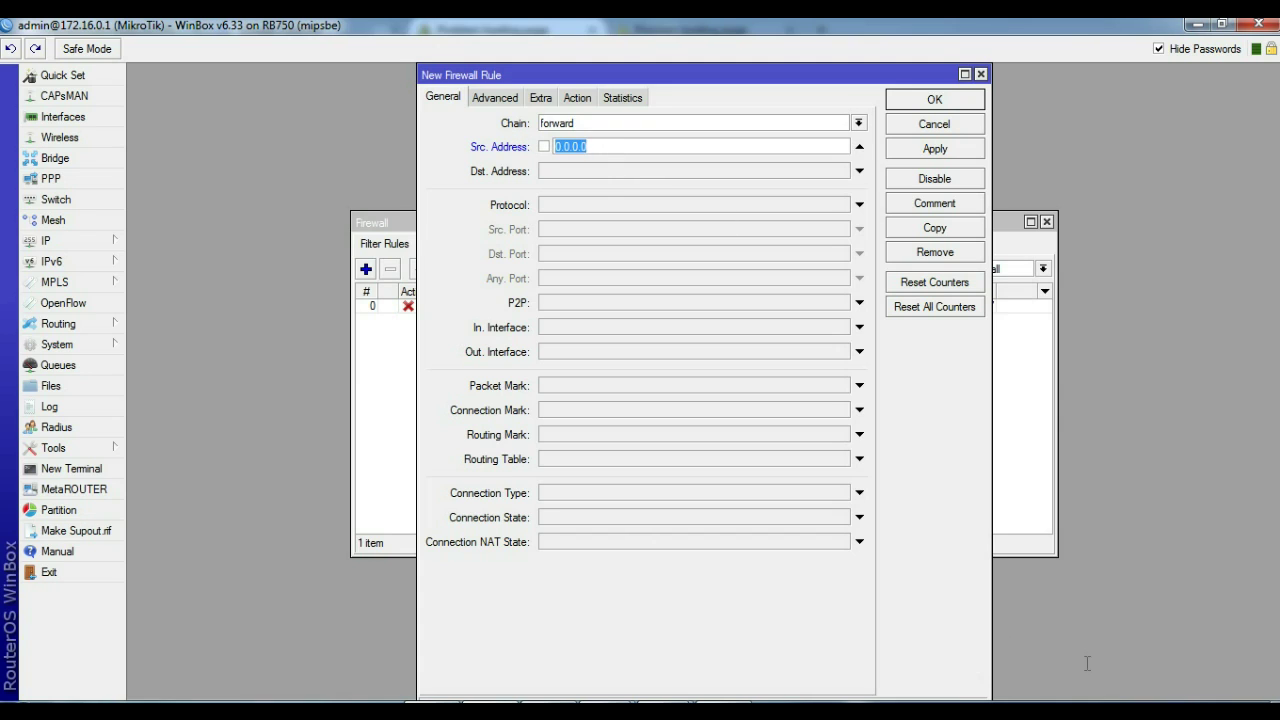
pyautogui.rightClick(1160, 712)
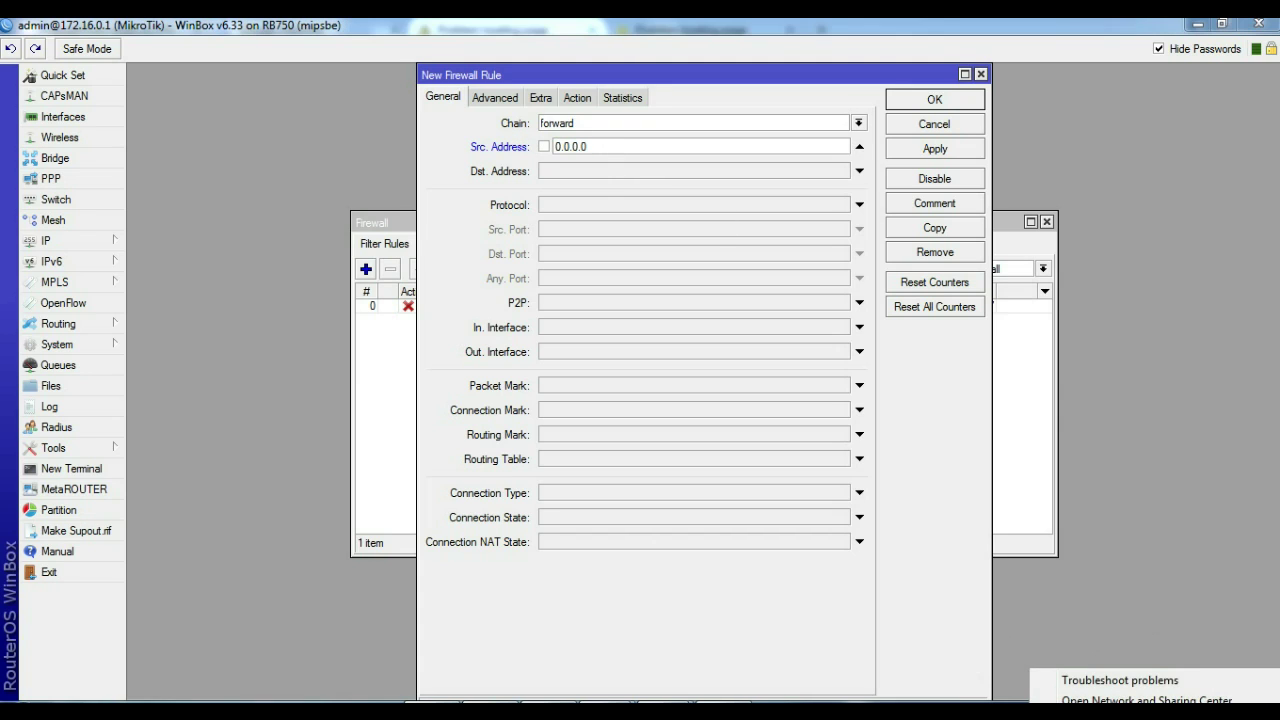
pyautogui.click(1147, 700)
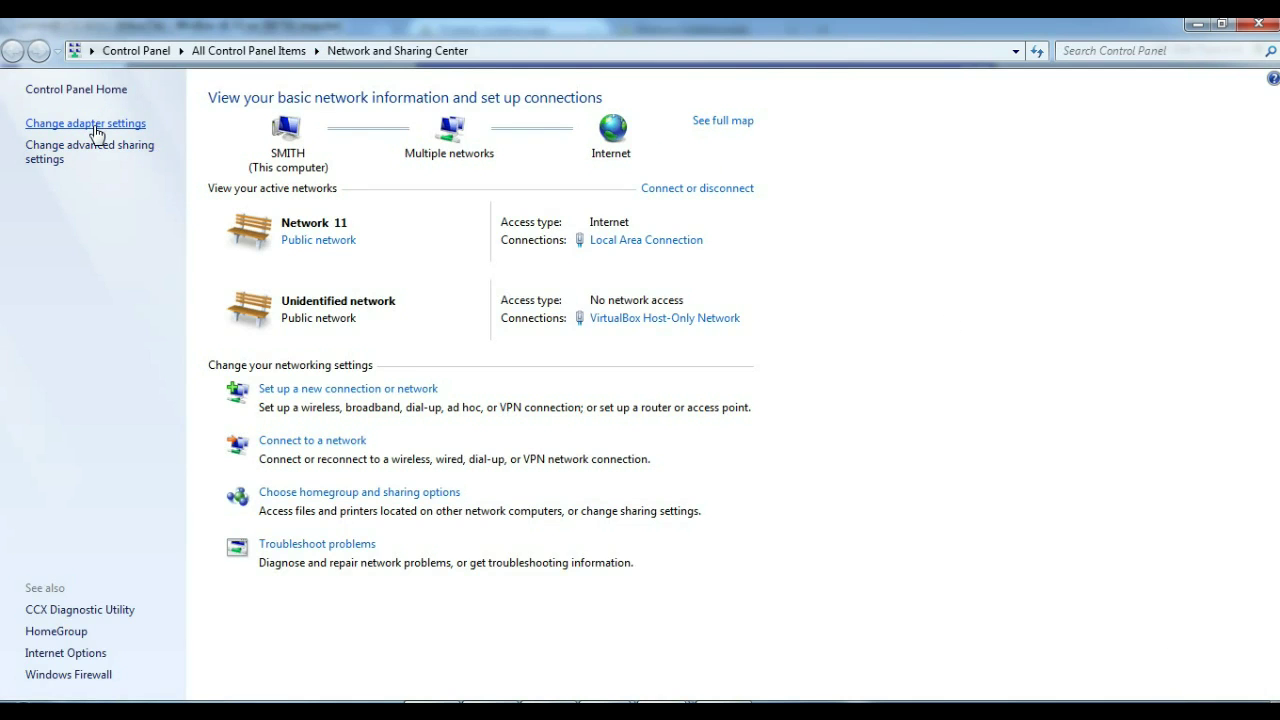
# View the Local Area Connection's status details to find the PC's IPv4 address, 172.16.0.15
pyautogui.click(97, 133)
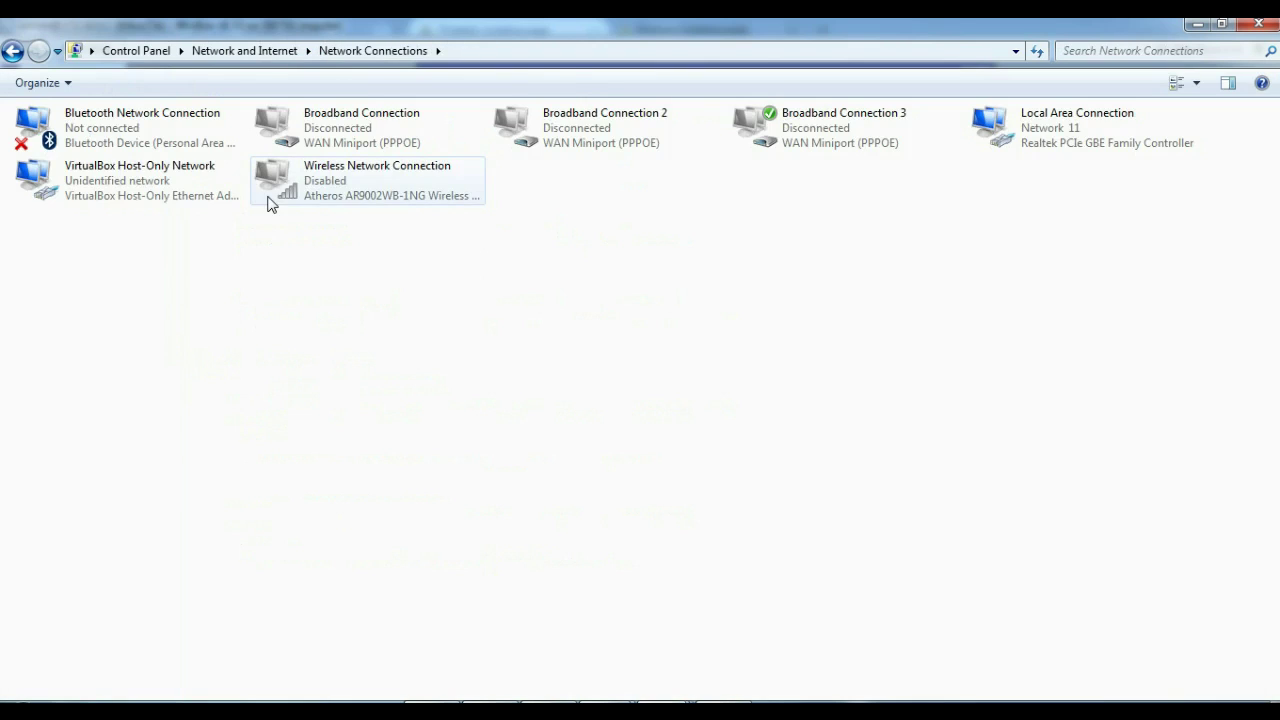
pyautogui.click(1031, 122)
pyautogui.rightClick(1031, 122)
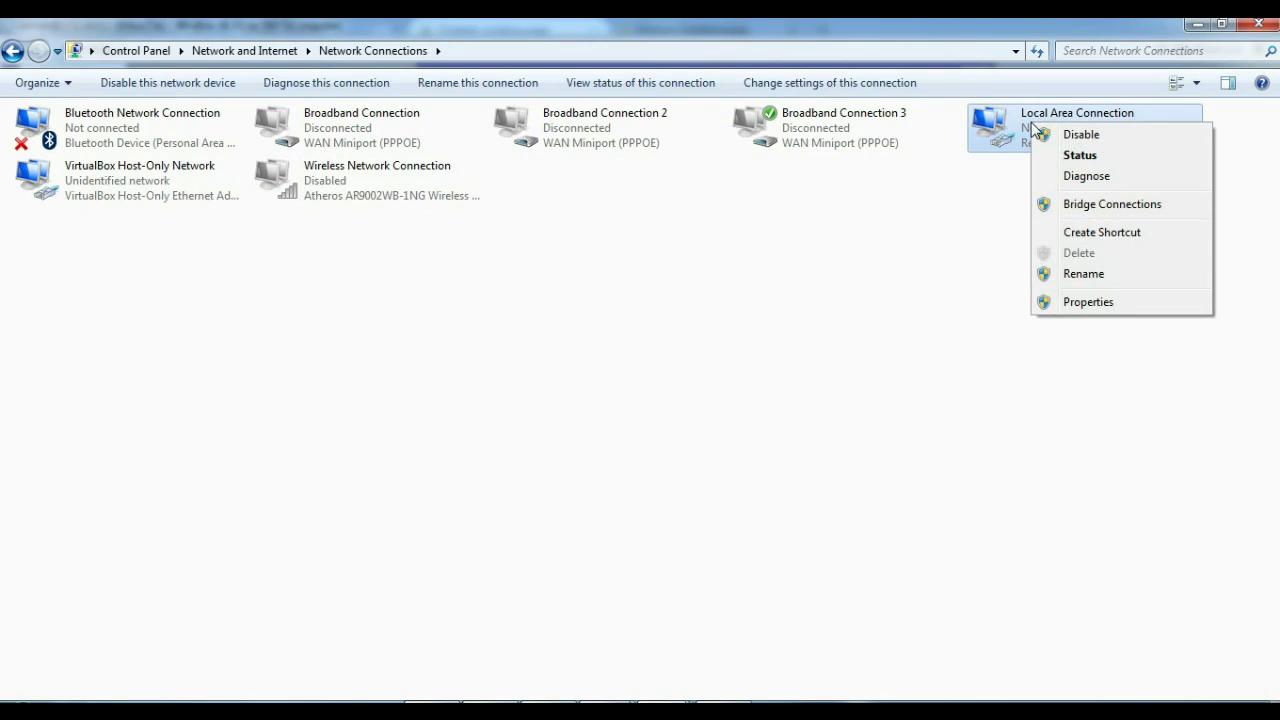
pyautogui.click(1050, 156)
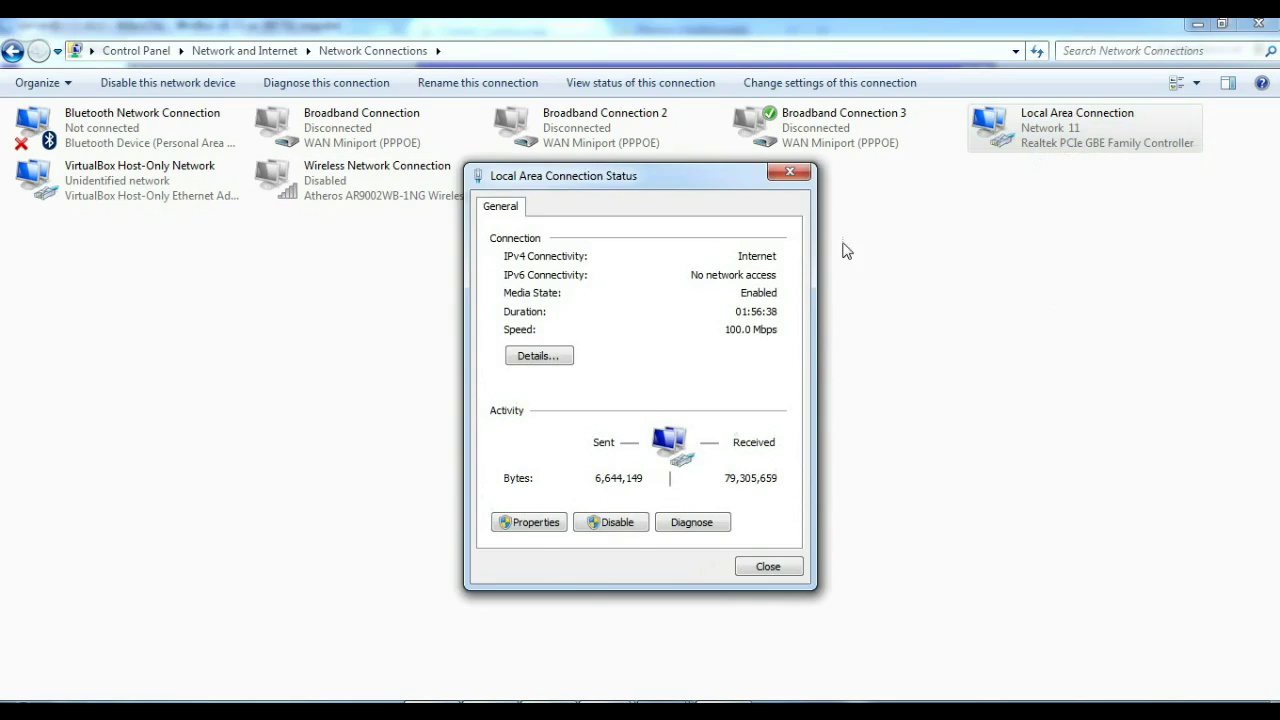
pyautogui.click(552, 360)
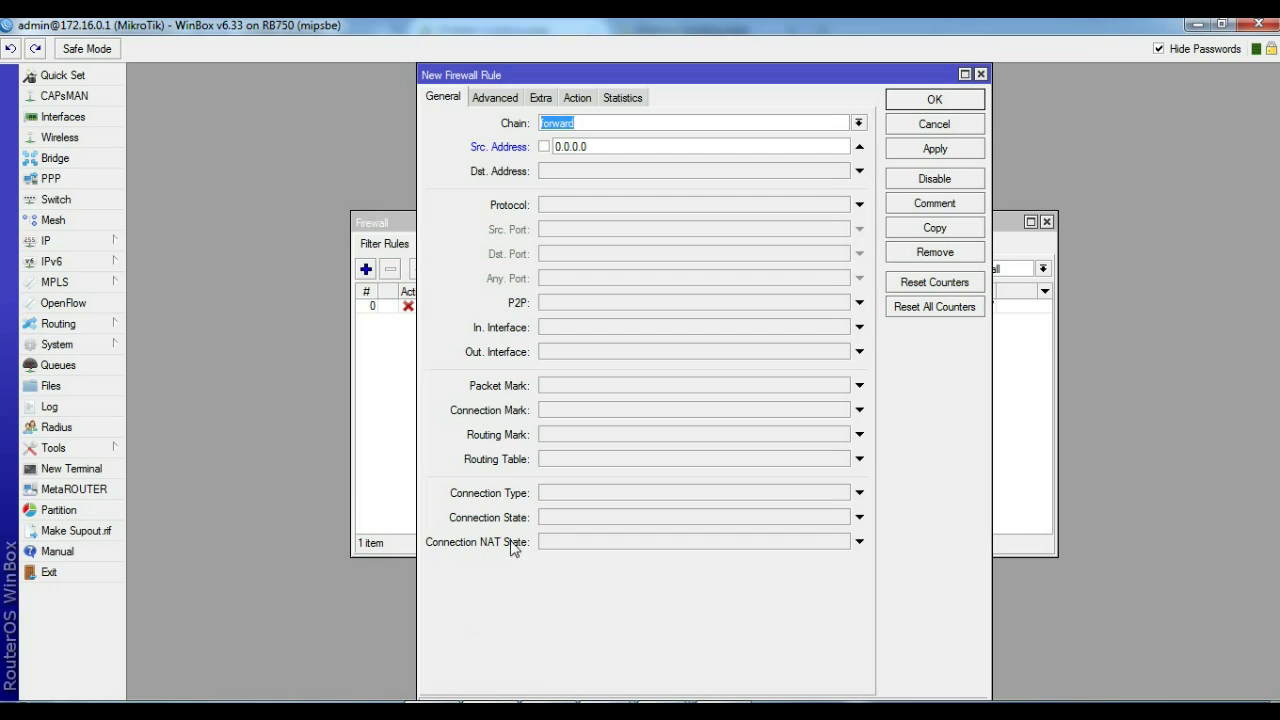
# Set the rule's source address to 172.16.0.15
pyautogui.click(594, 146)
pyautogui.press('BackSpace')
pyautogui.press('BackSpace')
pyautogui.press('BackSpace')
pyautogui.press('BackSpace')
pyautogui.press('BackSpace')
pyautogui.press('BackSpace')
pyautogui.press('BackSpace')
pyautogui.write('72')
pyautogui.write('.16.')
pyautogui.write('0')
pyautogui.write('.15')
# Set the rule's action to accept and apply it
pyautogui.click(508, 103)
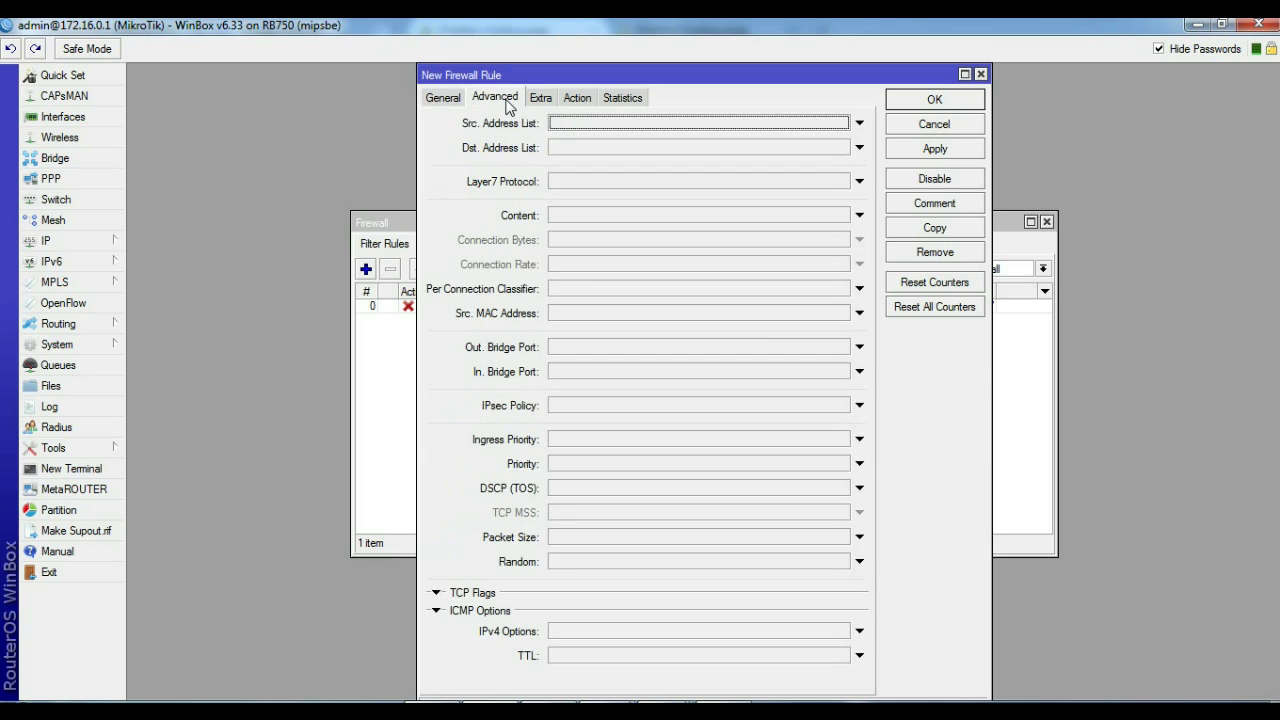
pyautogui.click(577, 100)
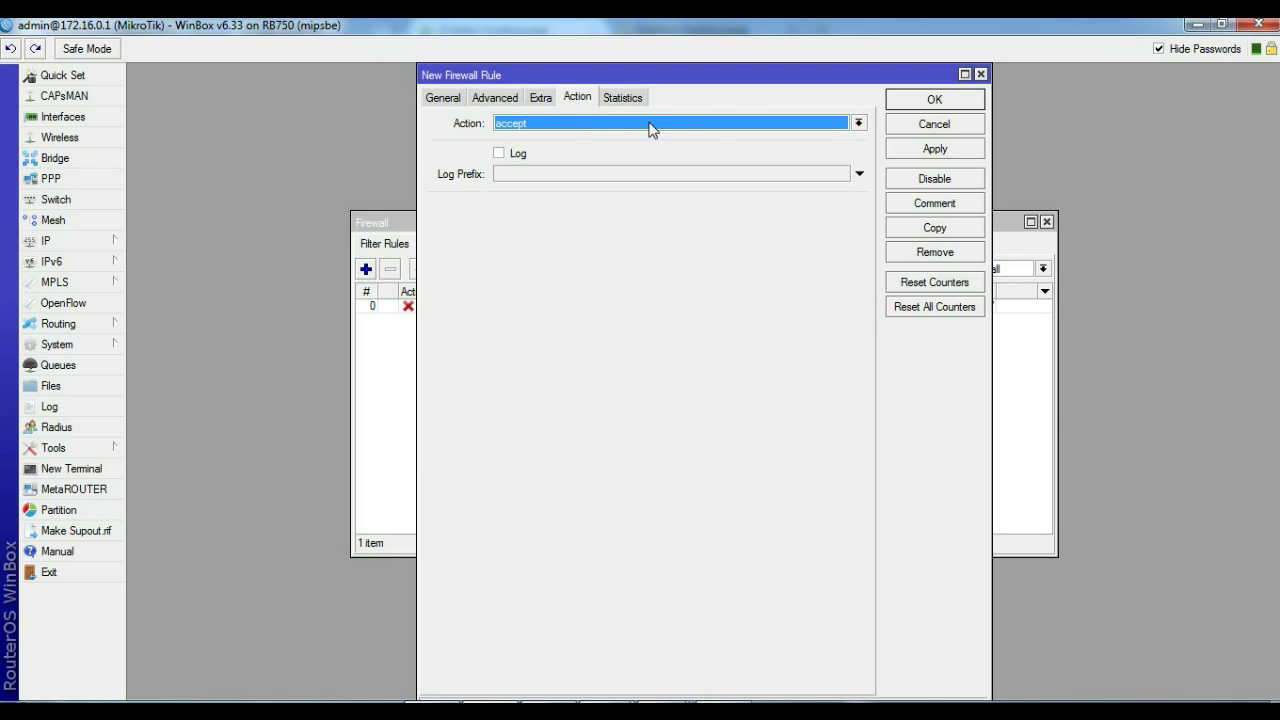
pyautogui.click(441, 100)
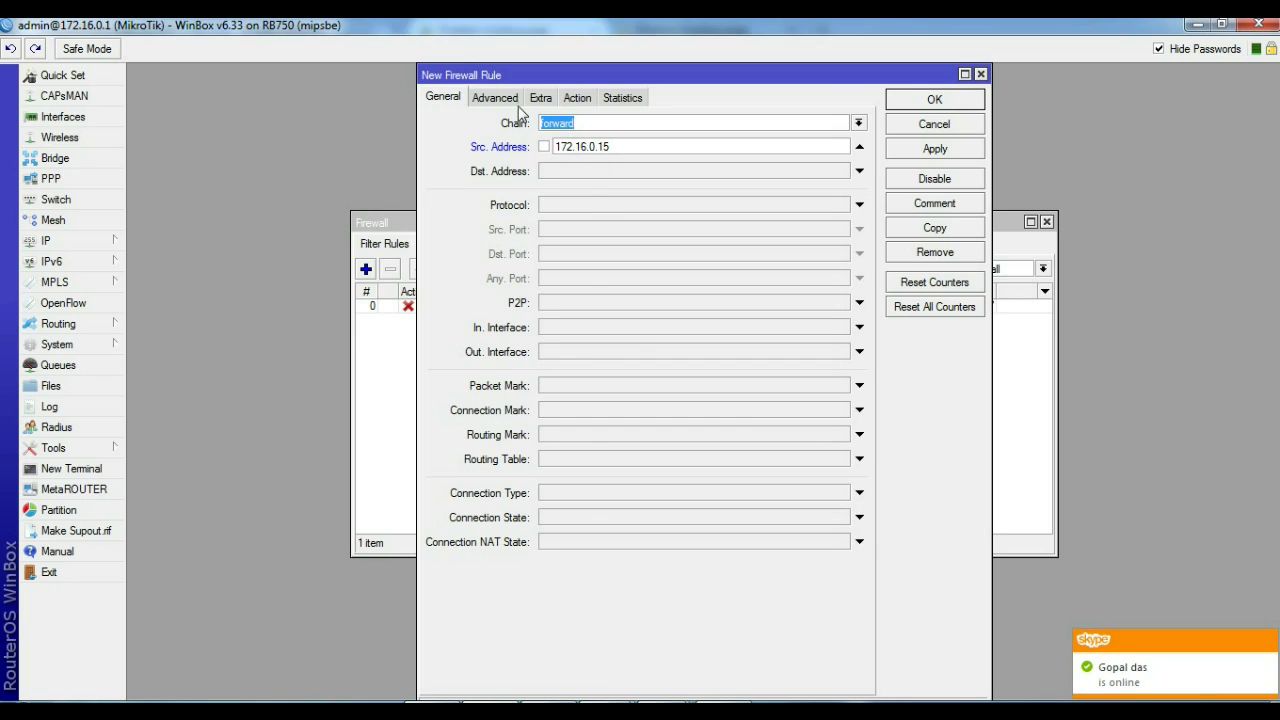
pyautogui.click(575, 98)
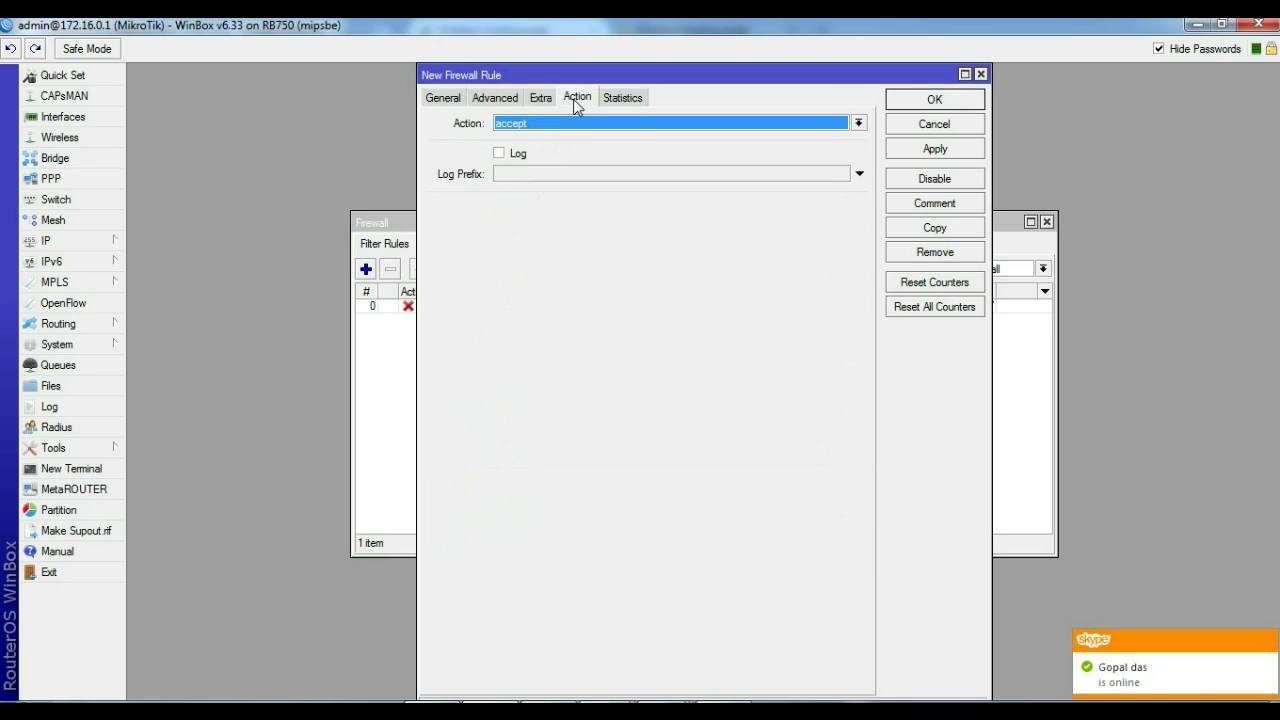
pyautogui.click(629, 124)
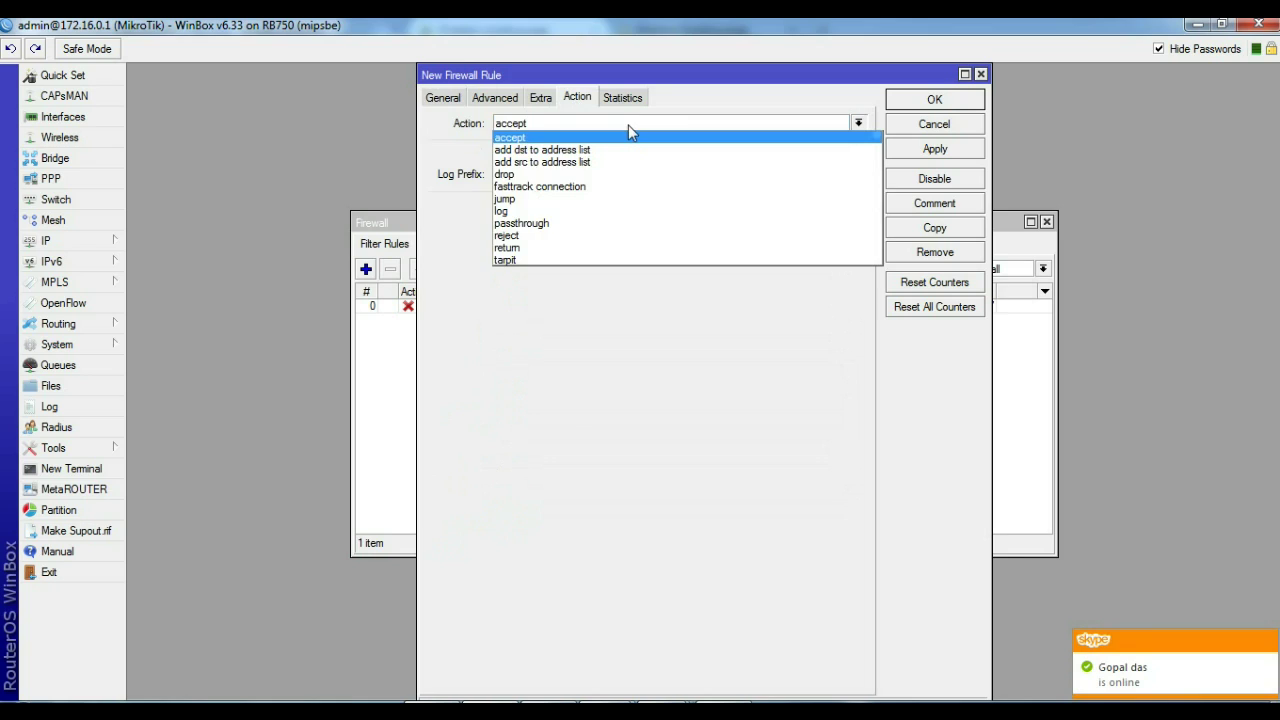
pyautogui.click(629, 131)
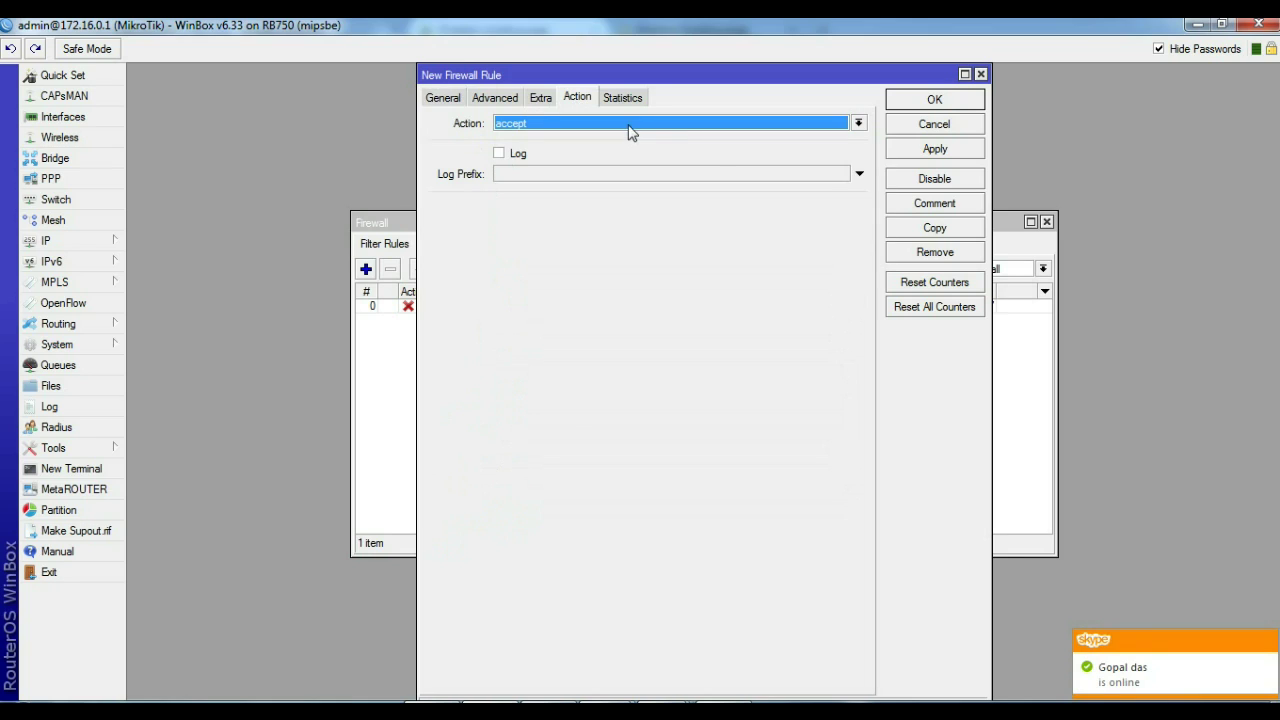
pyautogui.click(936, 150)
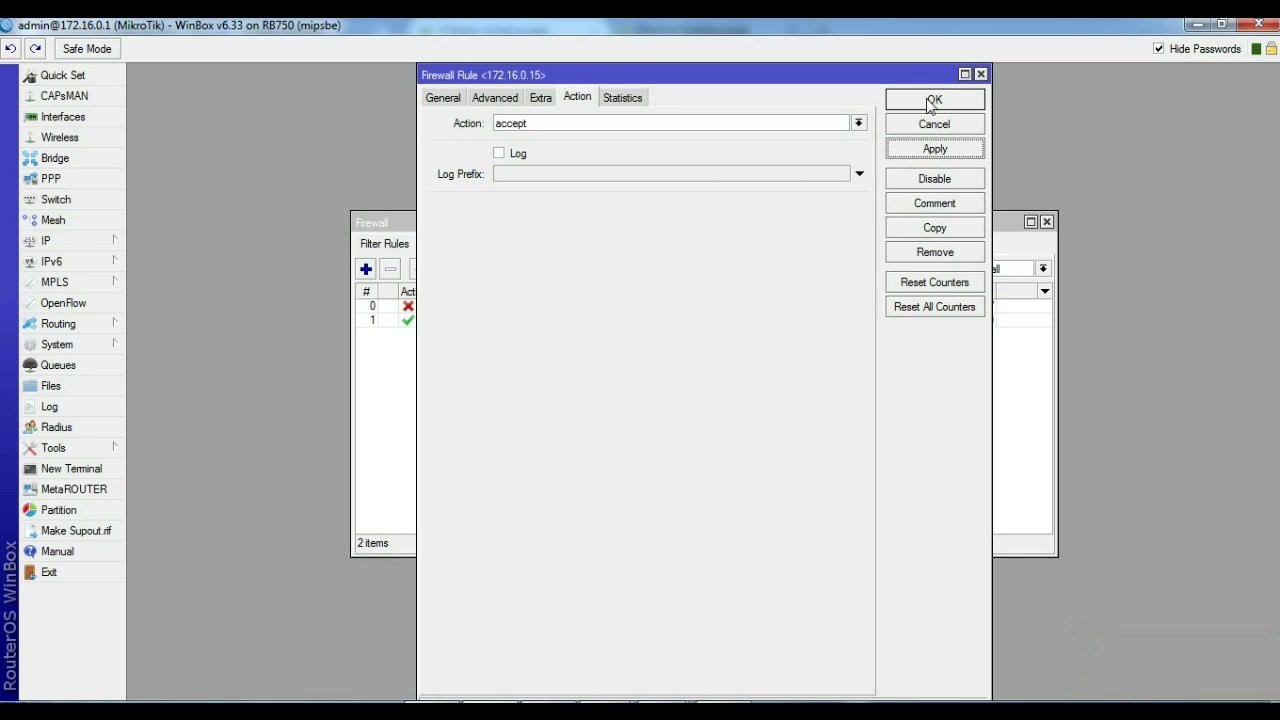
# Save the rule and drag the 172.16.0.15 accept rule above the drop rule
pyautogui.click(928, 101)
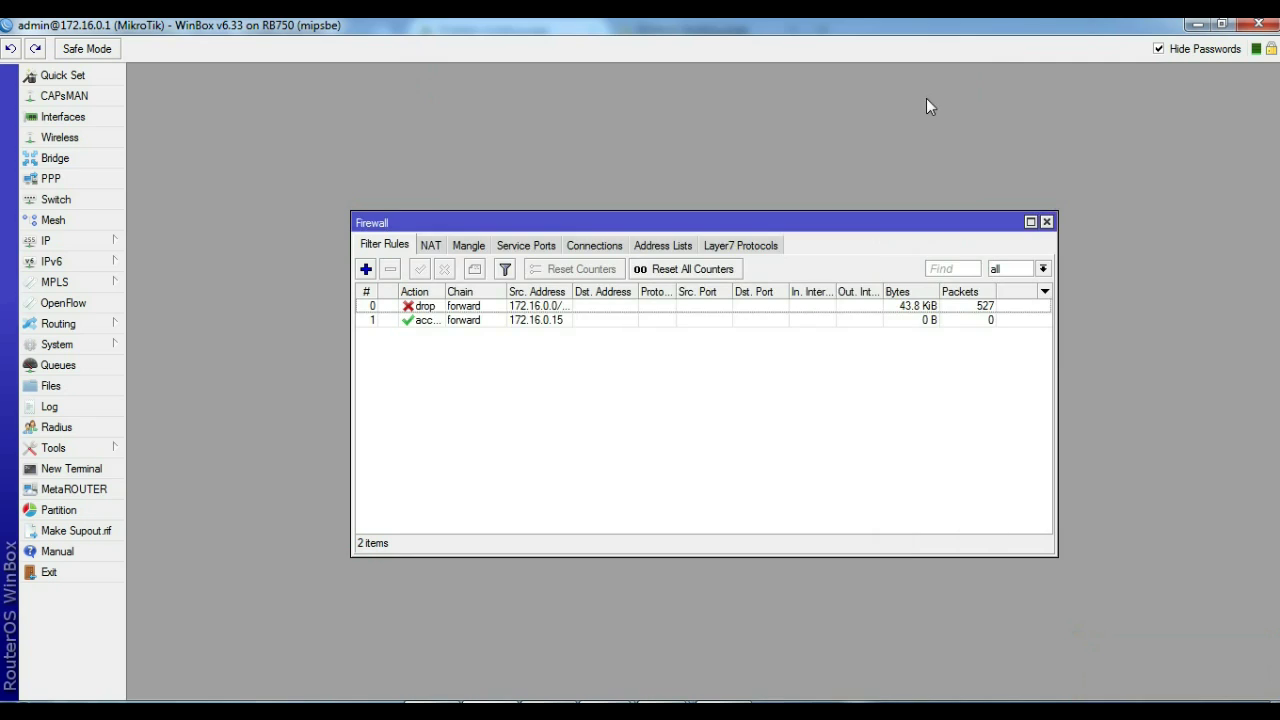
pyautogui.click(476, 322)
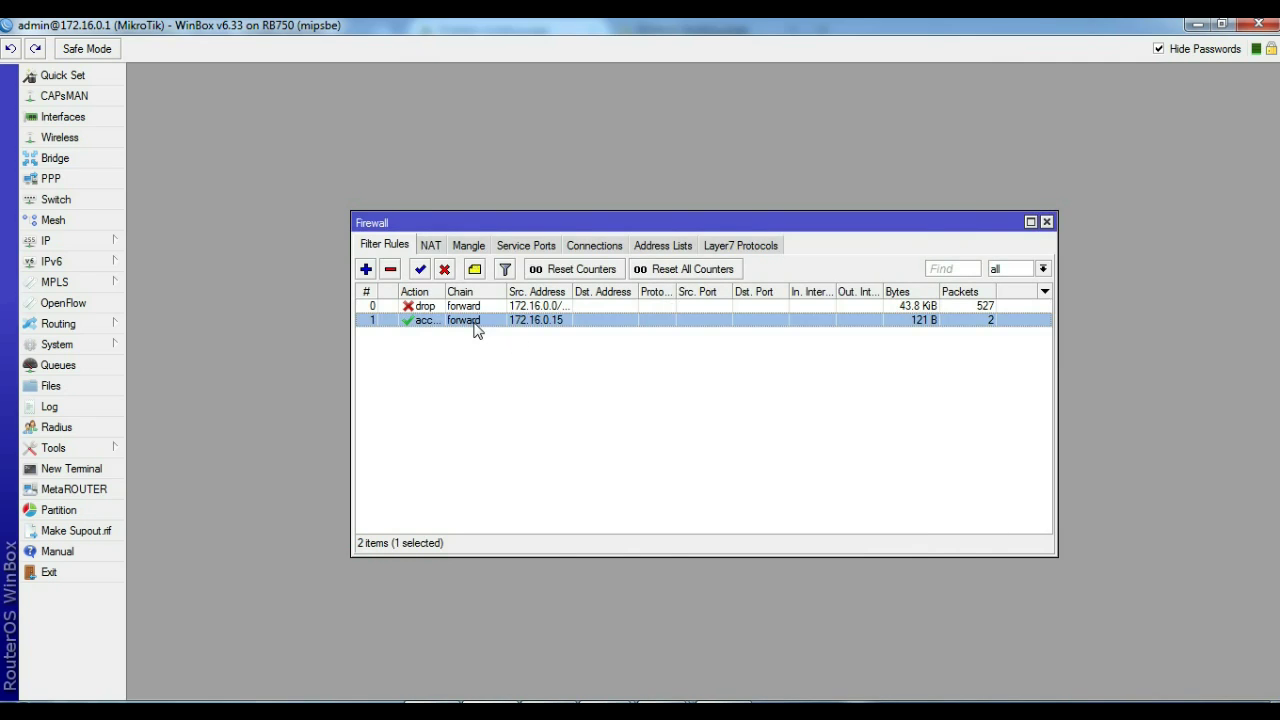
pyautogui.moveTo(476, 322); pyautogui.dragTo(477, 307)
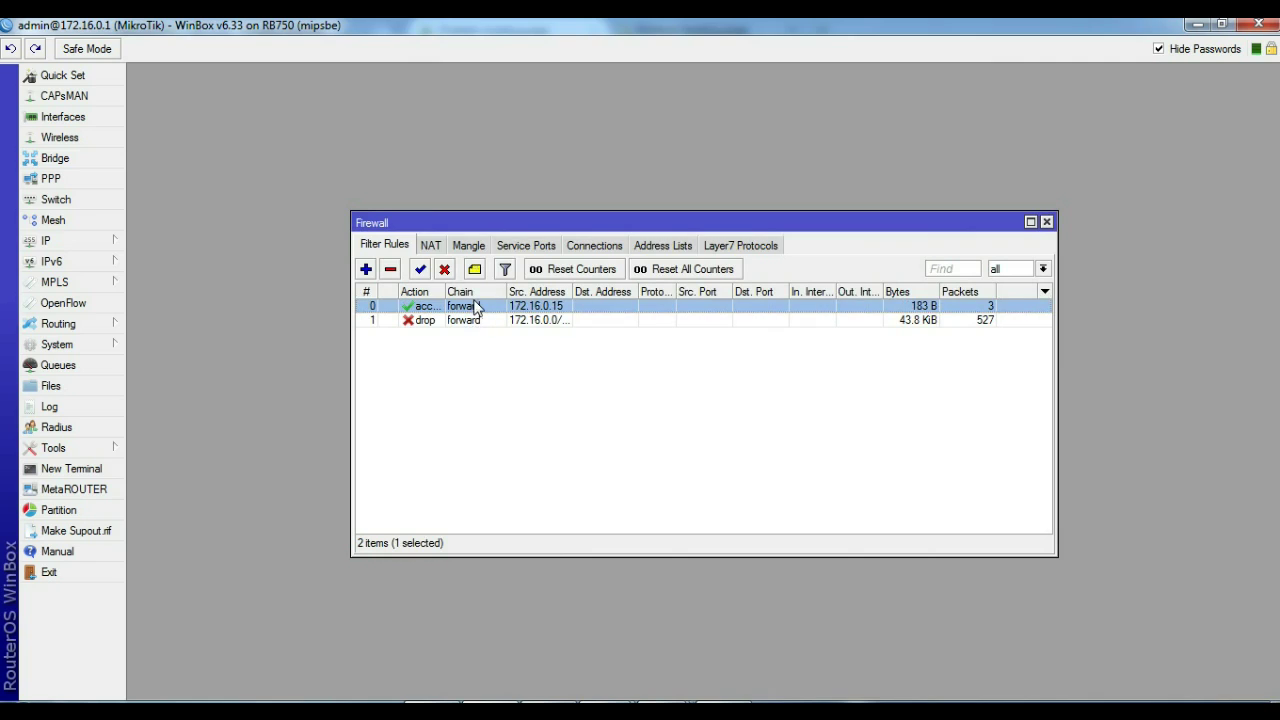
pyautogui.click(464, 322)
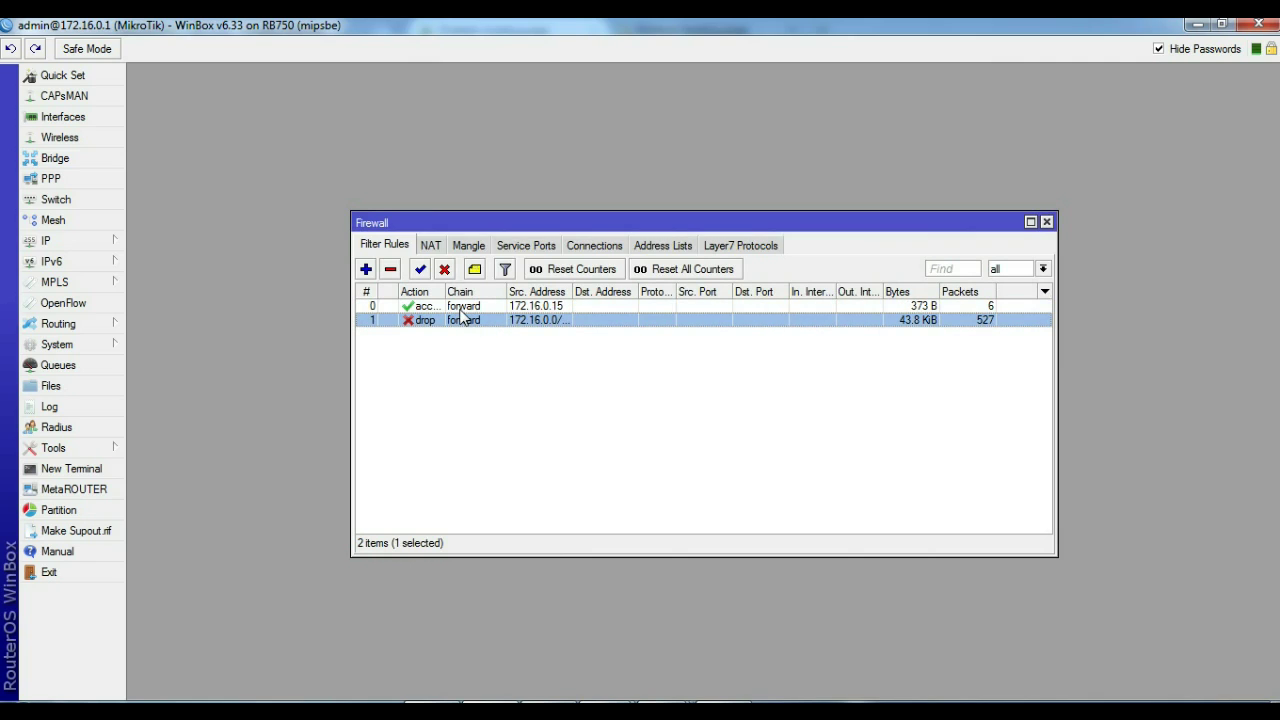
pyautogui.click(461, 310)
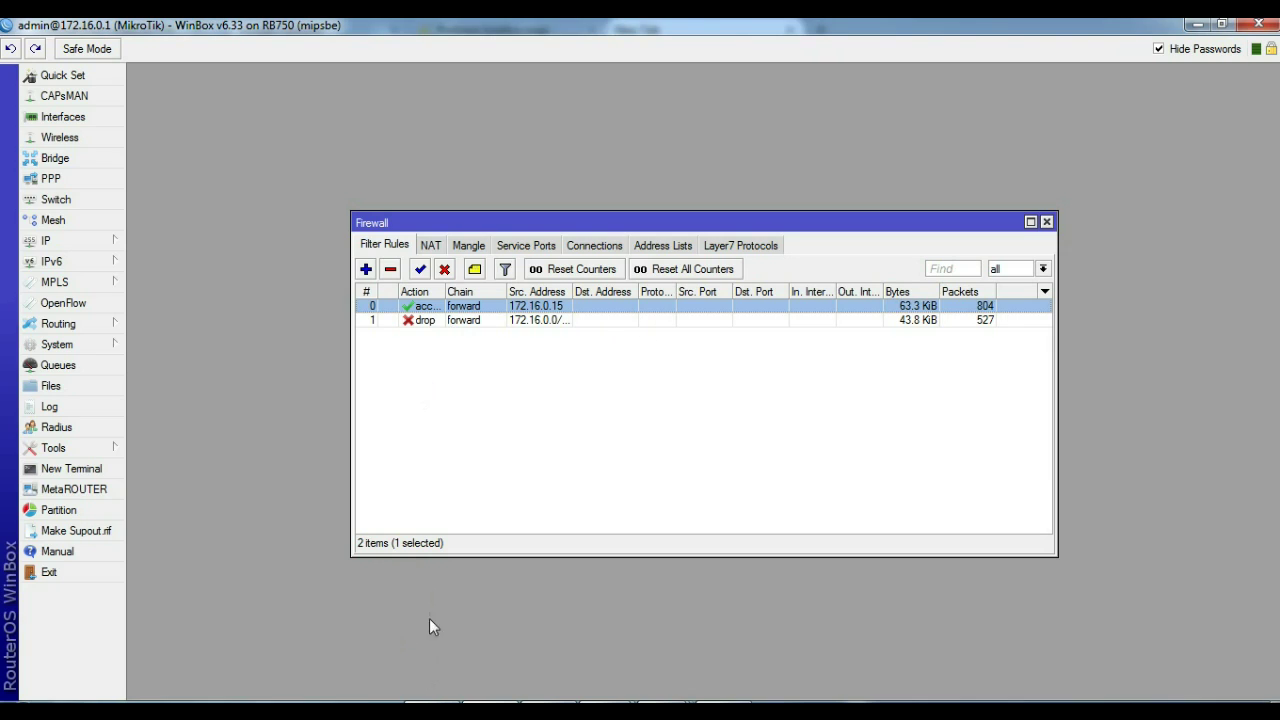
pyautogui.moveTo(425, 306)
pyautogui.mouseDown()
pyautogui.moveTo(425, 324)
pyautogui.moveTo(444, 300)
pyautogui.mouseUp()
pyautogui.click(505, 374)
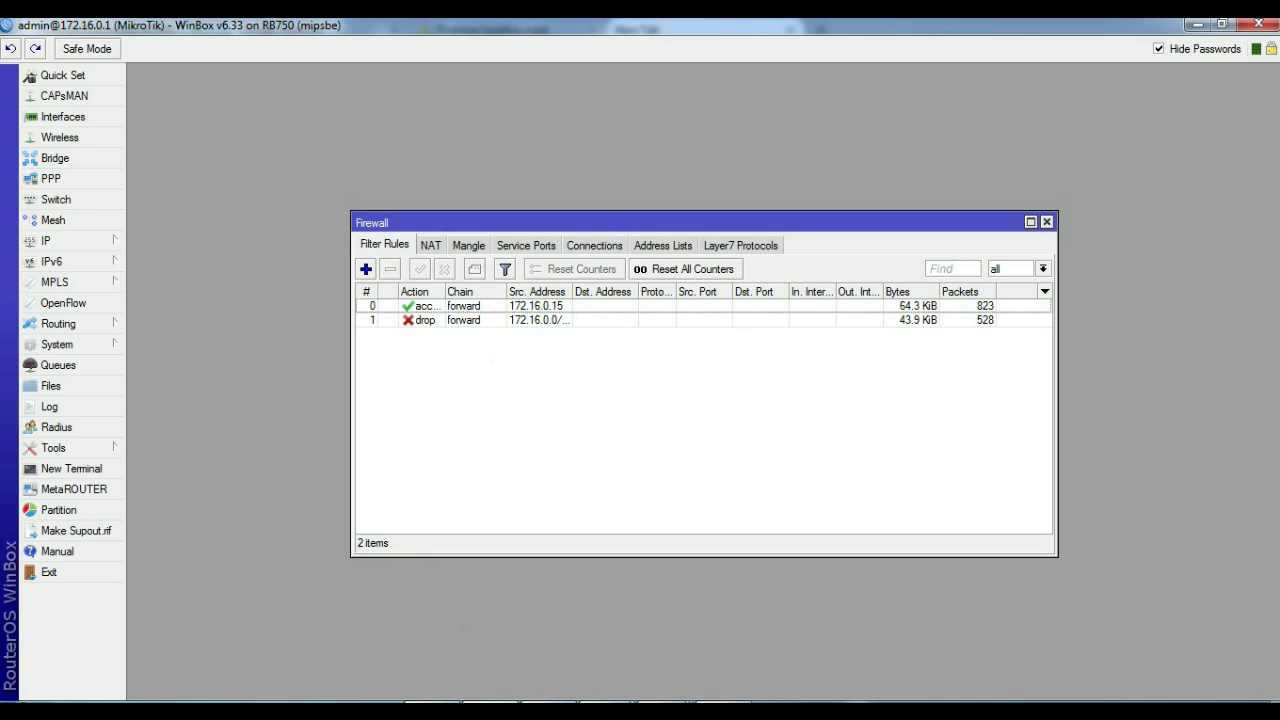
# Load YouTube in a new Firefox tab, then reopen Network and Sharing Center
pyautogui.click(433, 698)
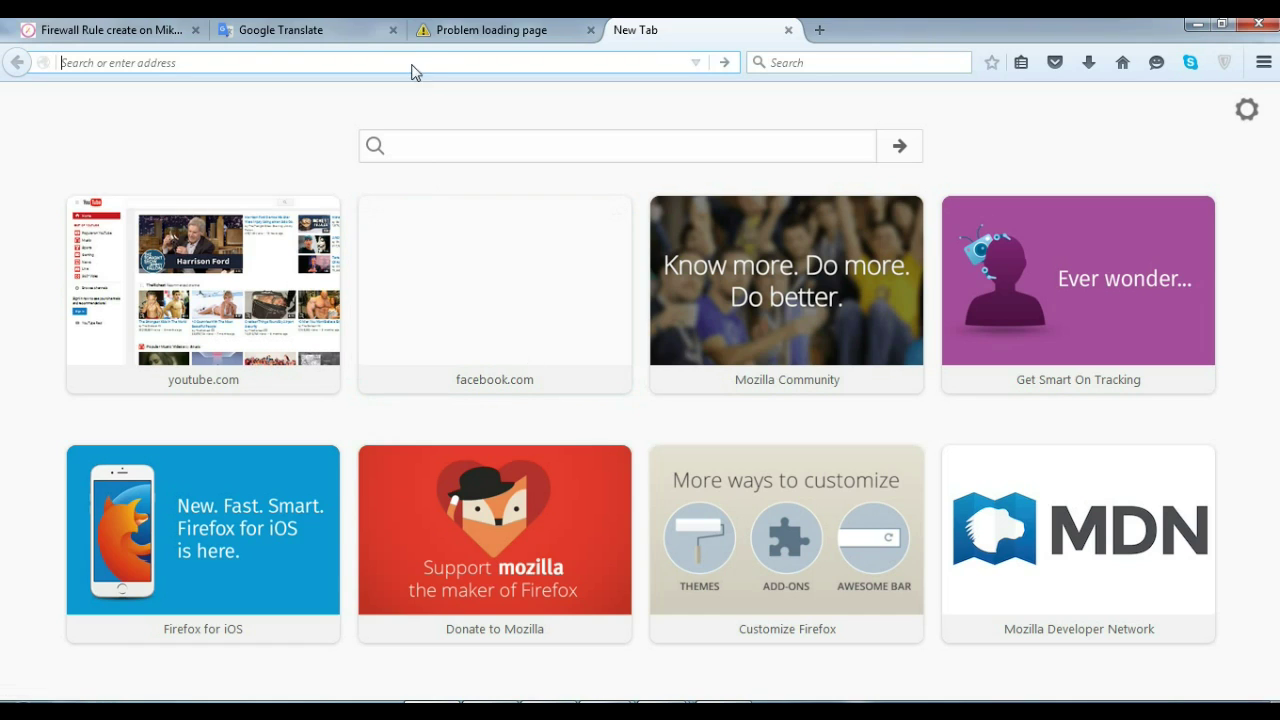
pyautogui.write('y')
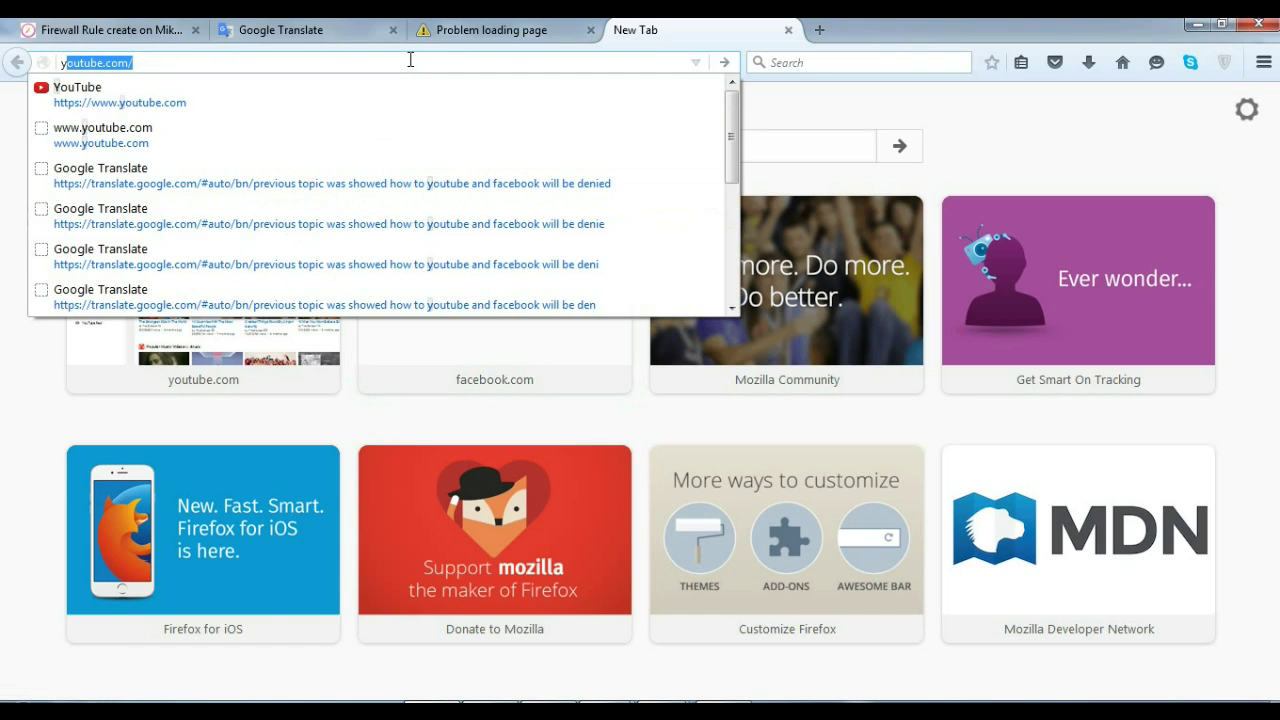
pyautogui.write('out')
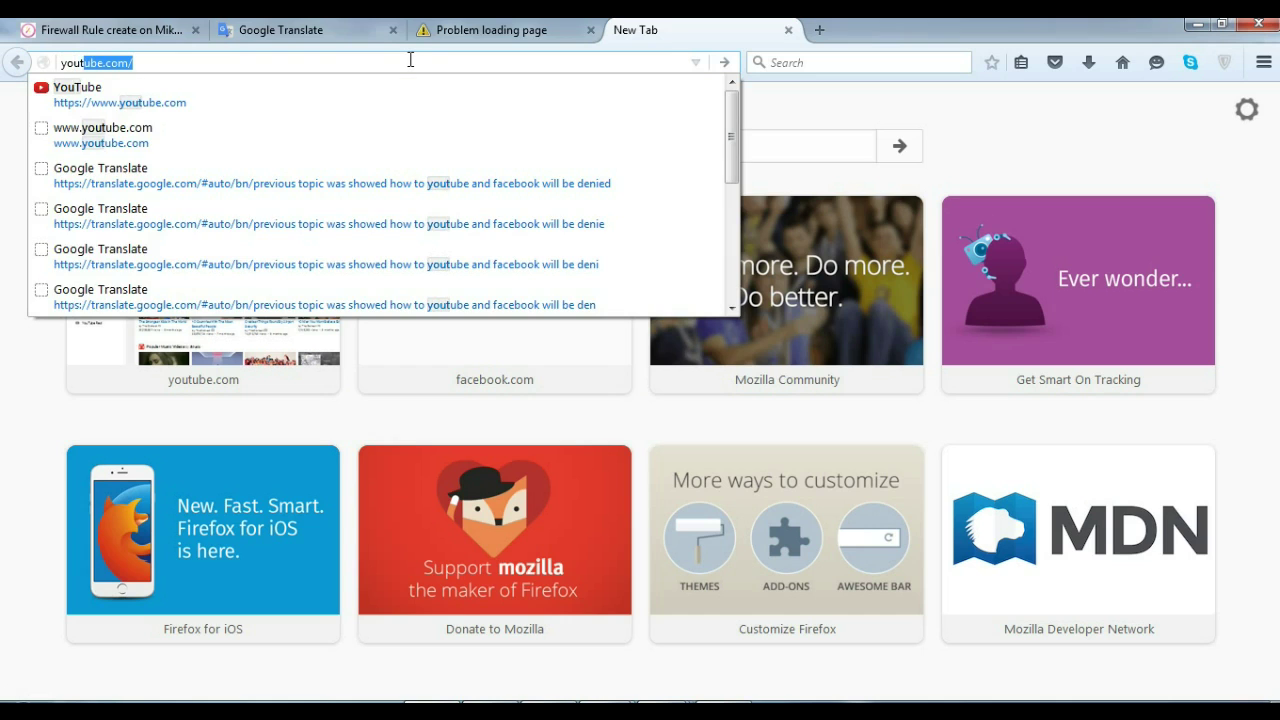
pyautogui.write('ube')
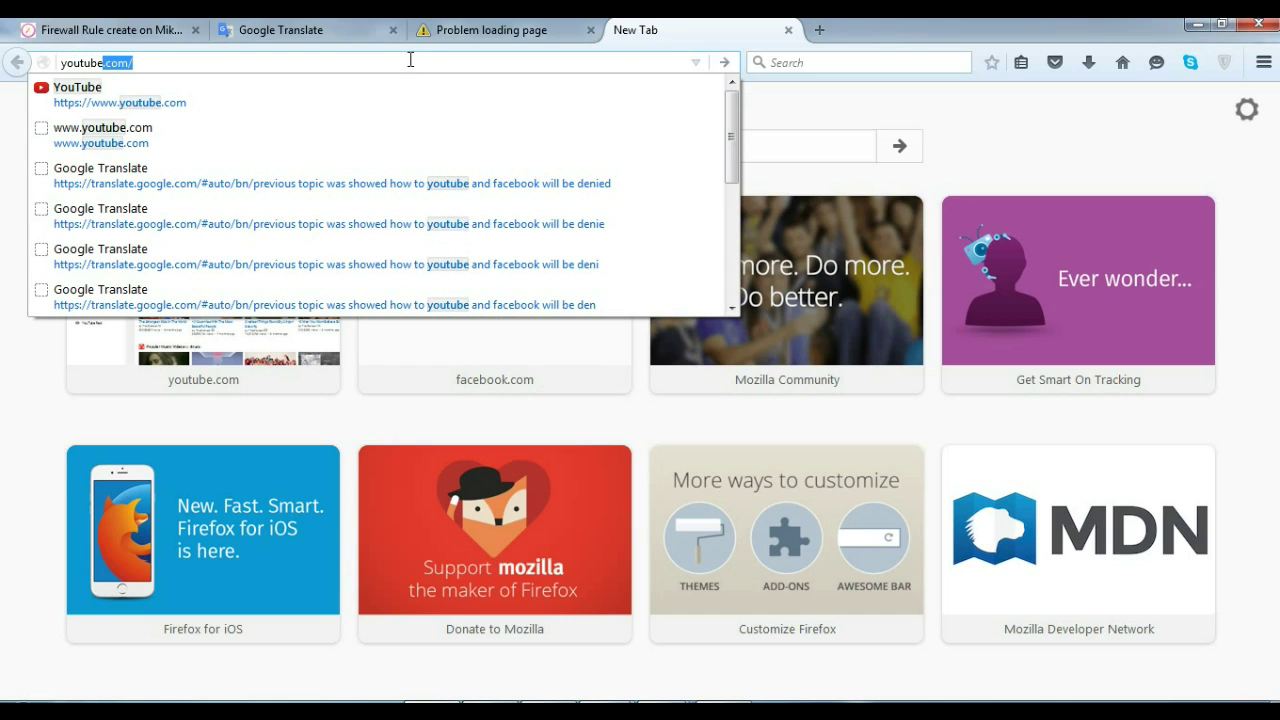
pyautogui.press('Return')
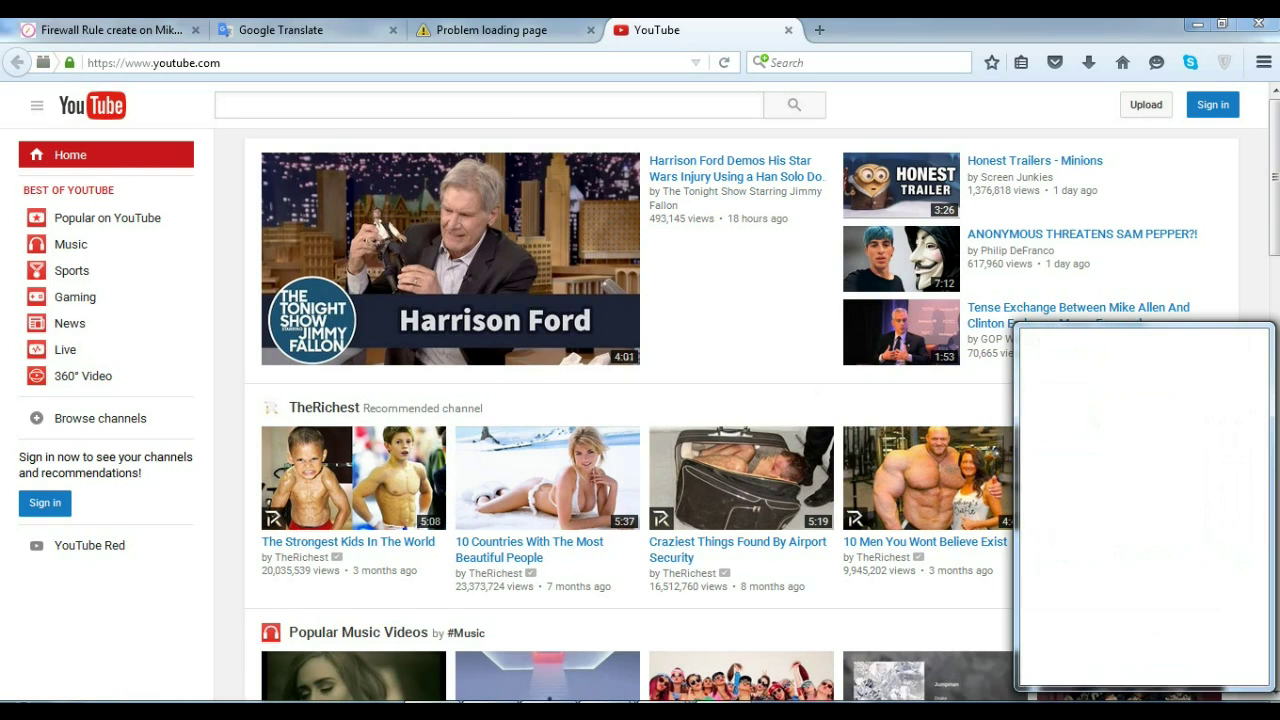
pyautogui.click(1167, 674)
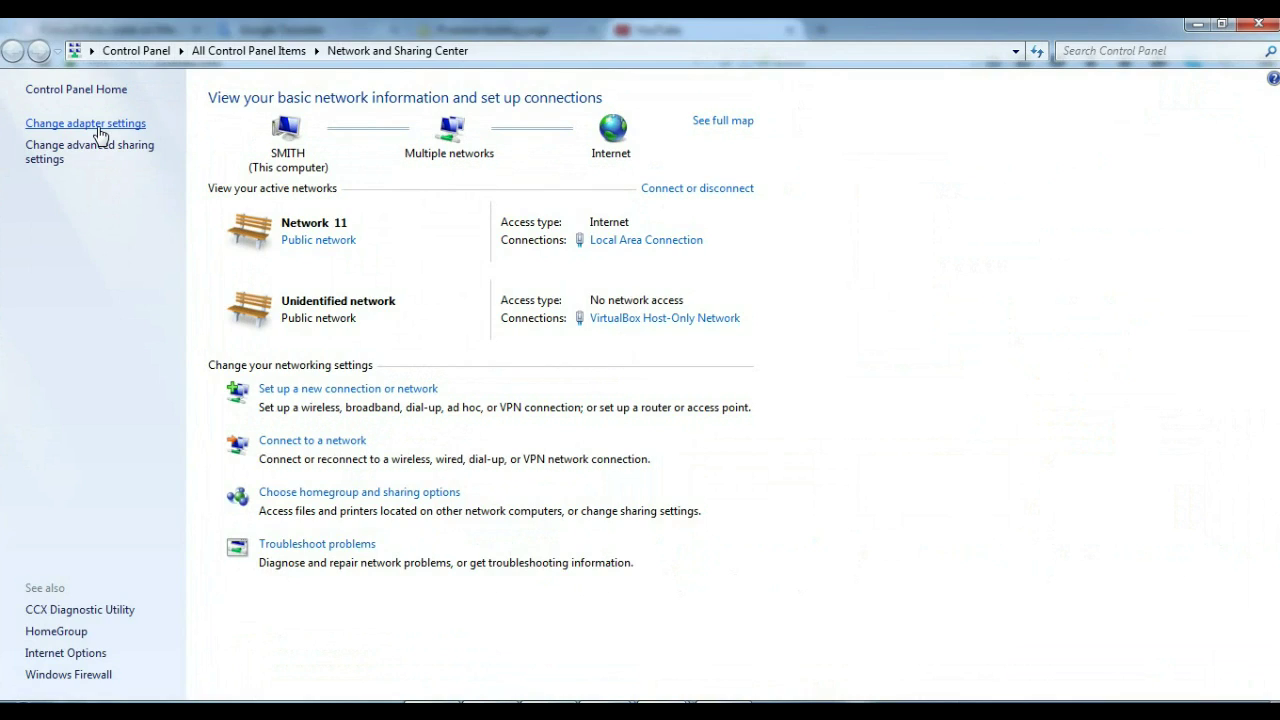
# Open the Local Area Connection properties from the adapter list
pyautogui.click(100, 125)
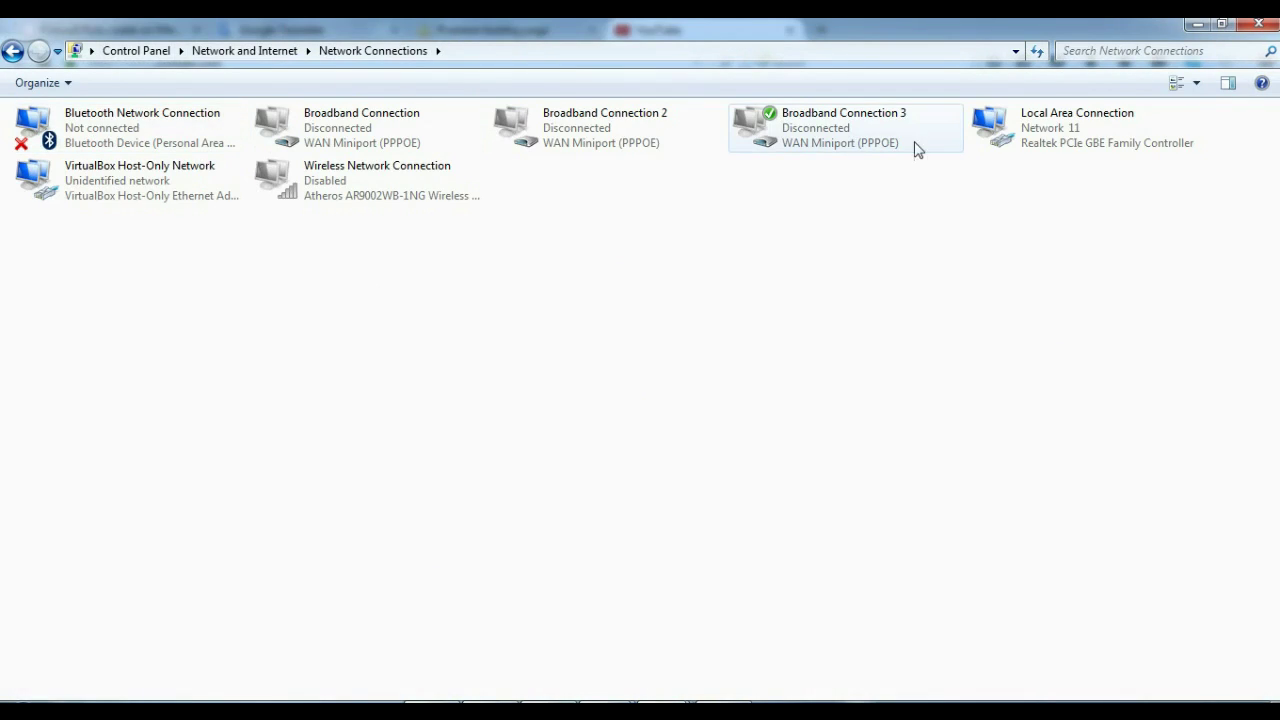
pyautogui.click(1005, 145)
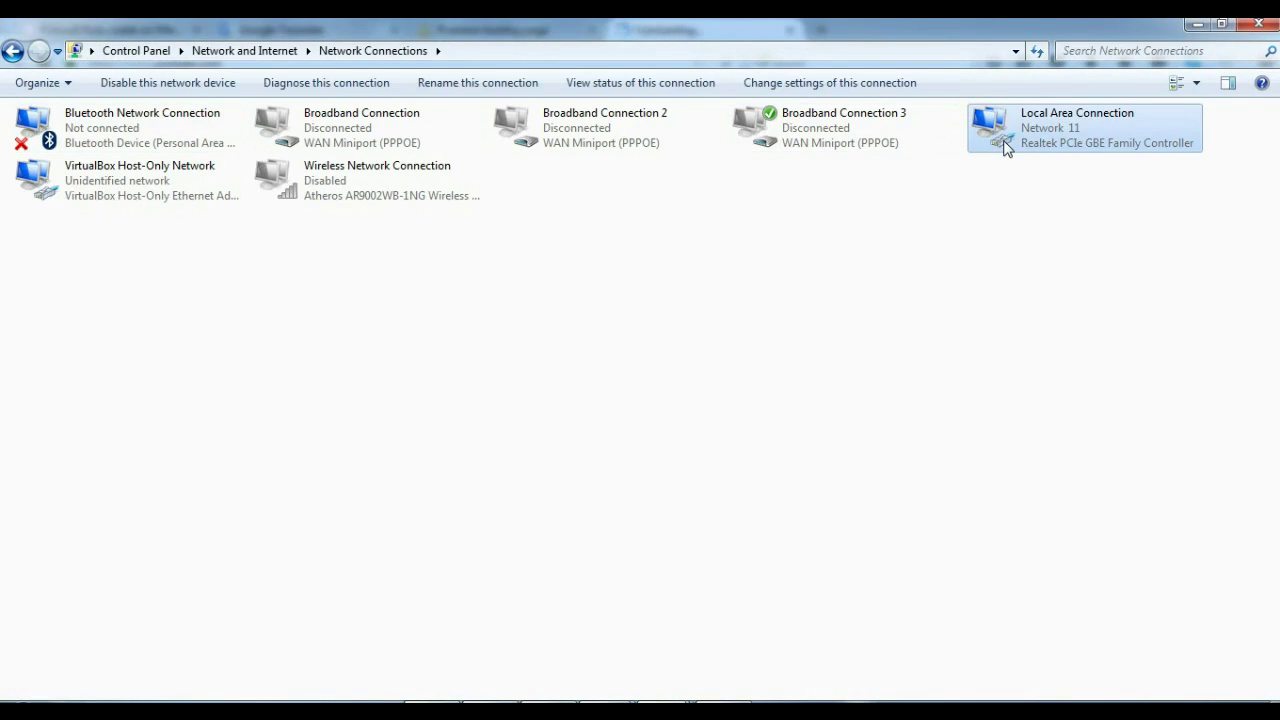
pyautogui.rightClick(1005, 146)
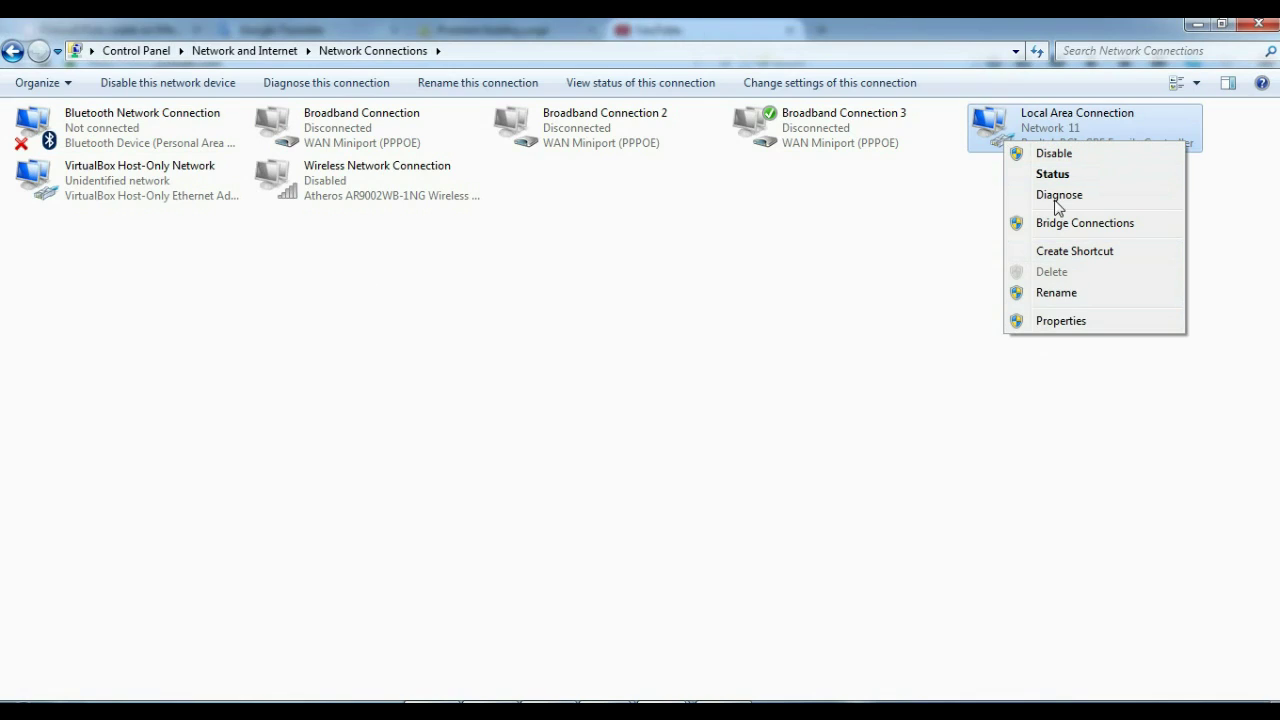
pyautogui.click(1066, 326)
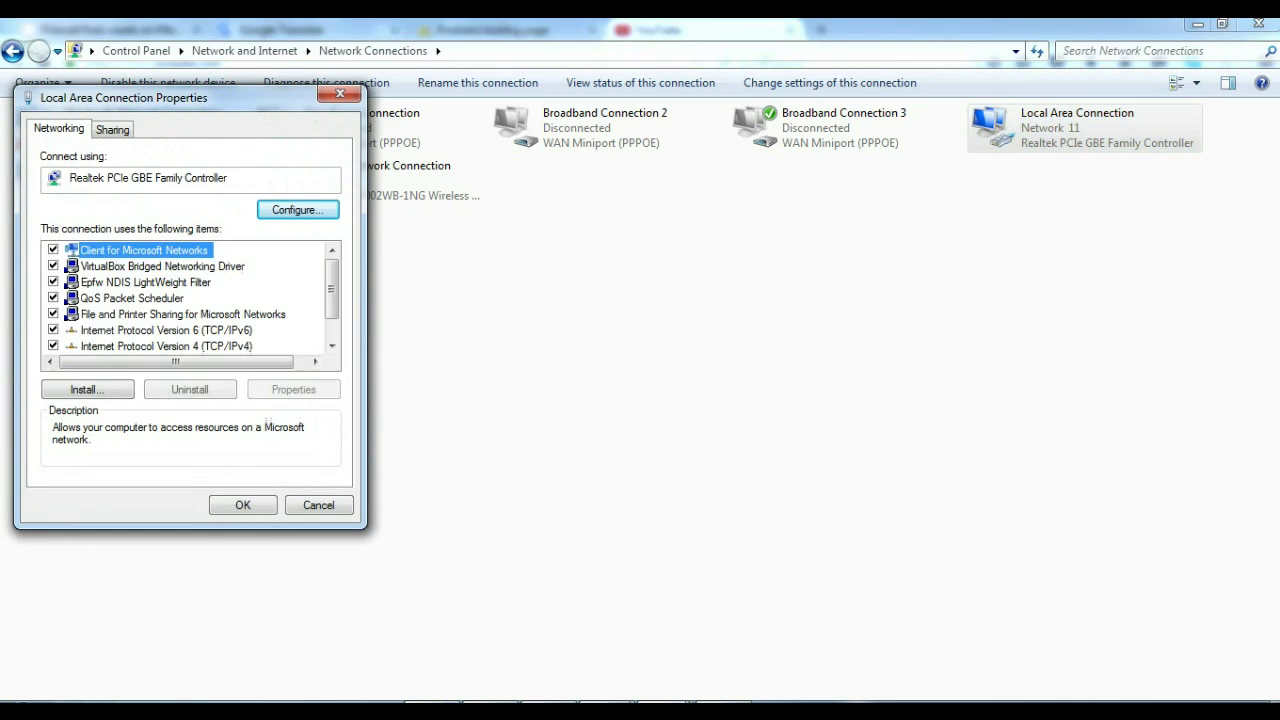
# Change the IPv4 address to 172.16.0.16 and save the connection properties
pyautogui.doubleClick(166, 346)
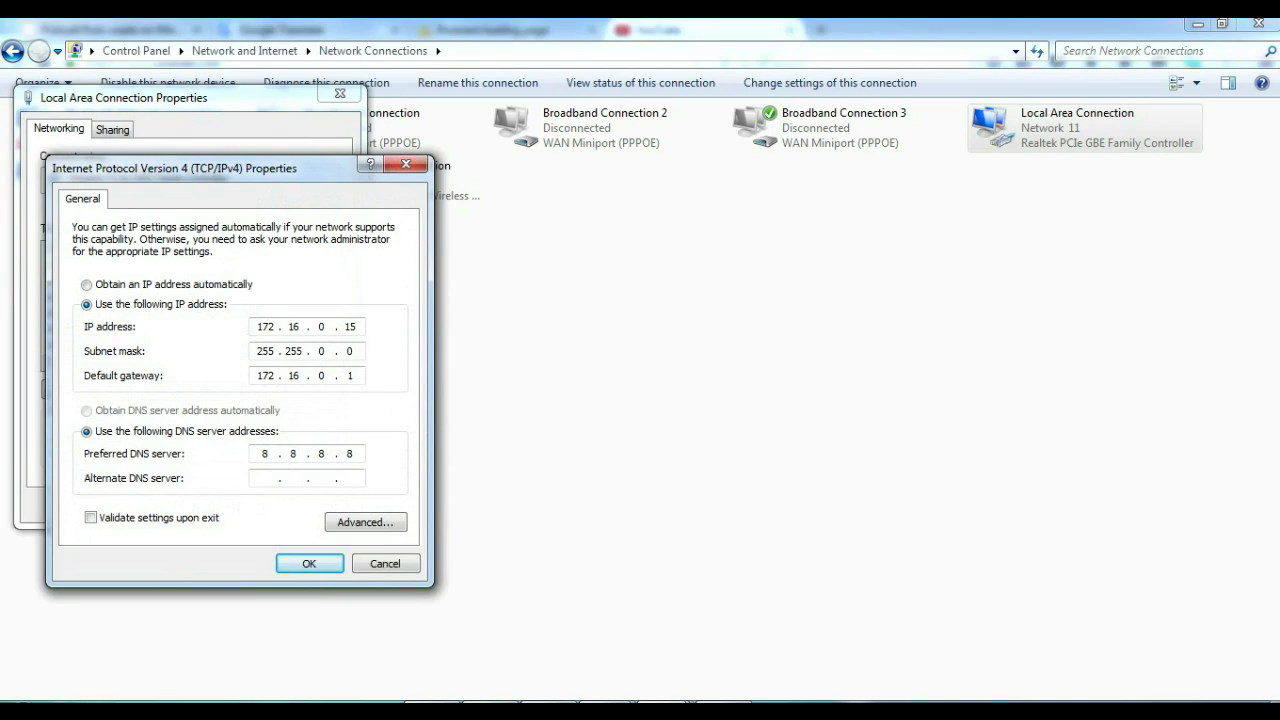
pyautogui.press('BackSpace')
pyautogui.press('BackSpace')
pyautogui.write('16')
pyautogui.press('Return')
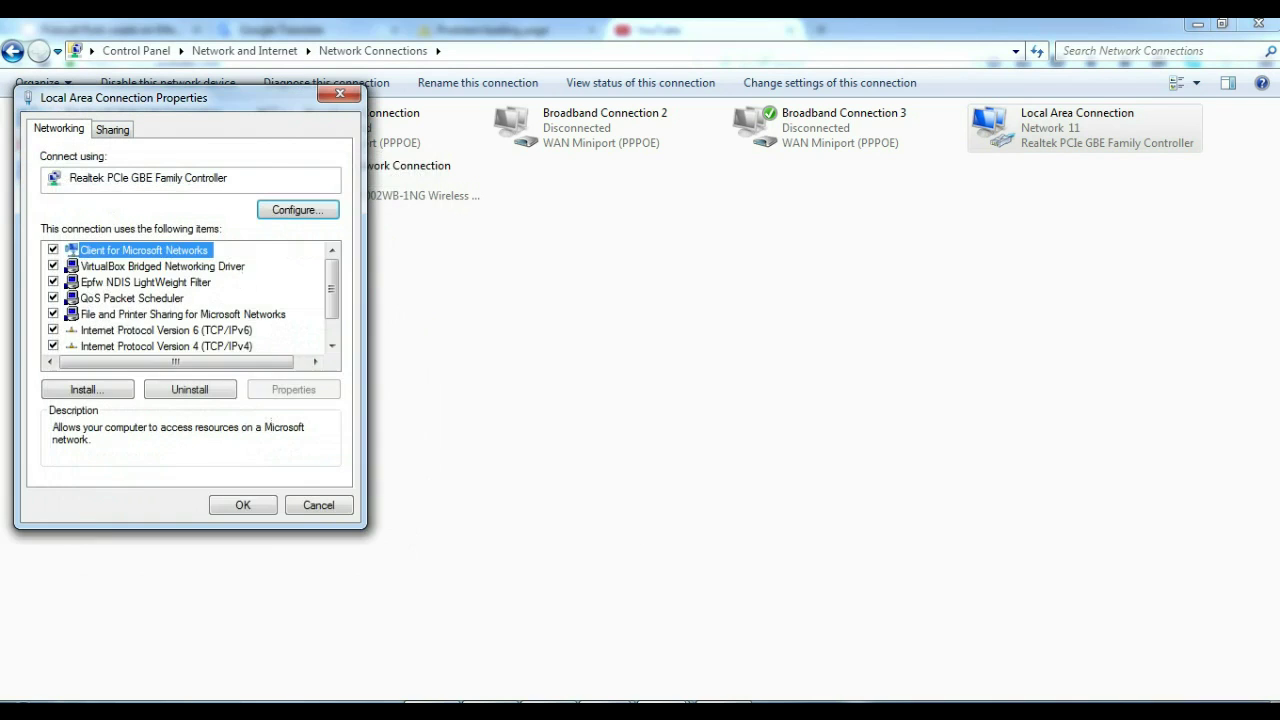
pyautogui.press('Tab')
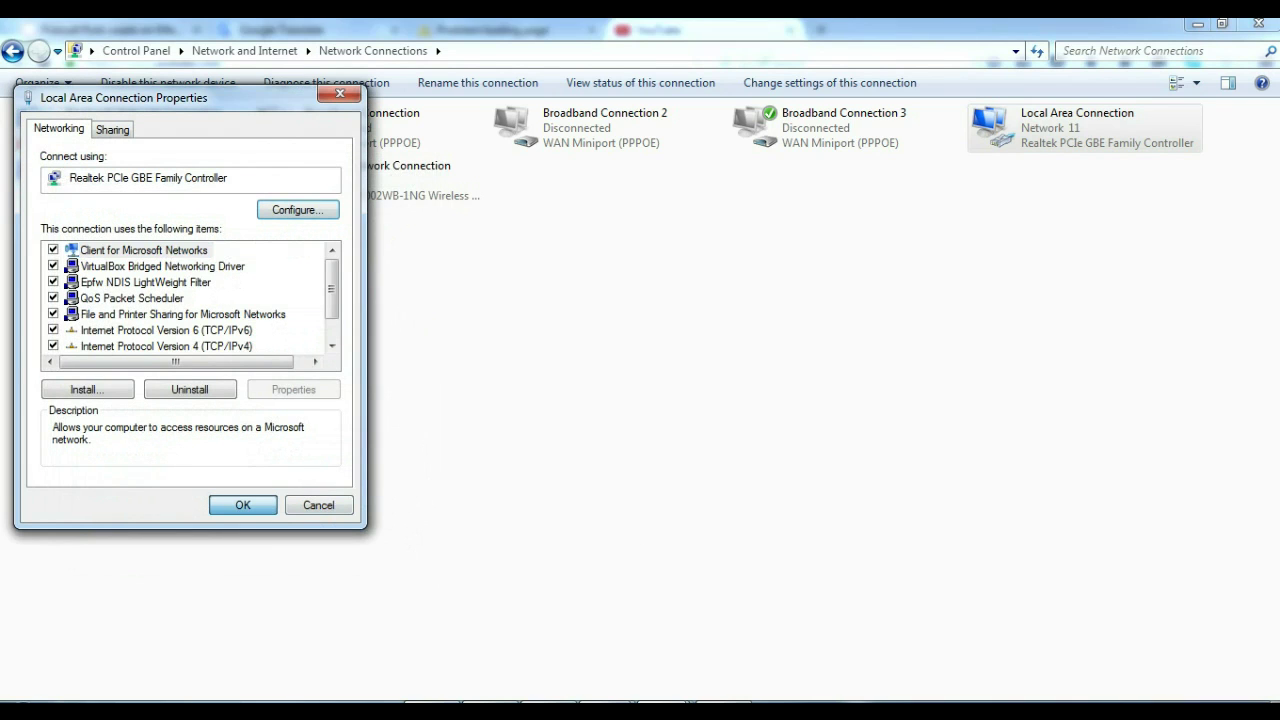
pyautogui.press('Return')
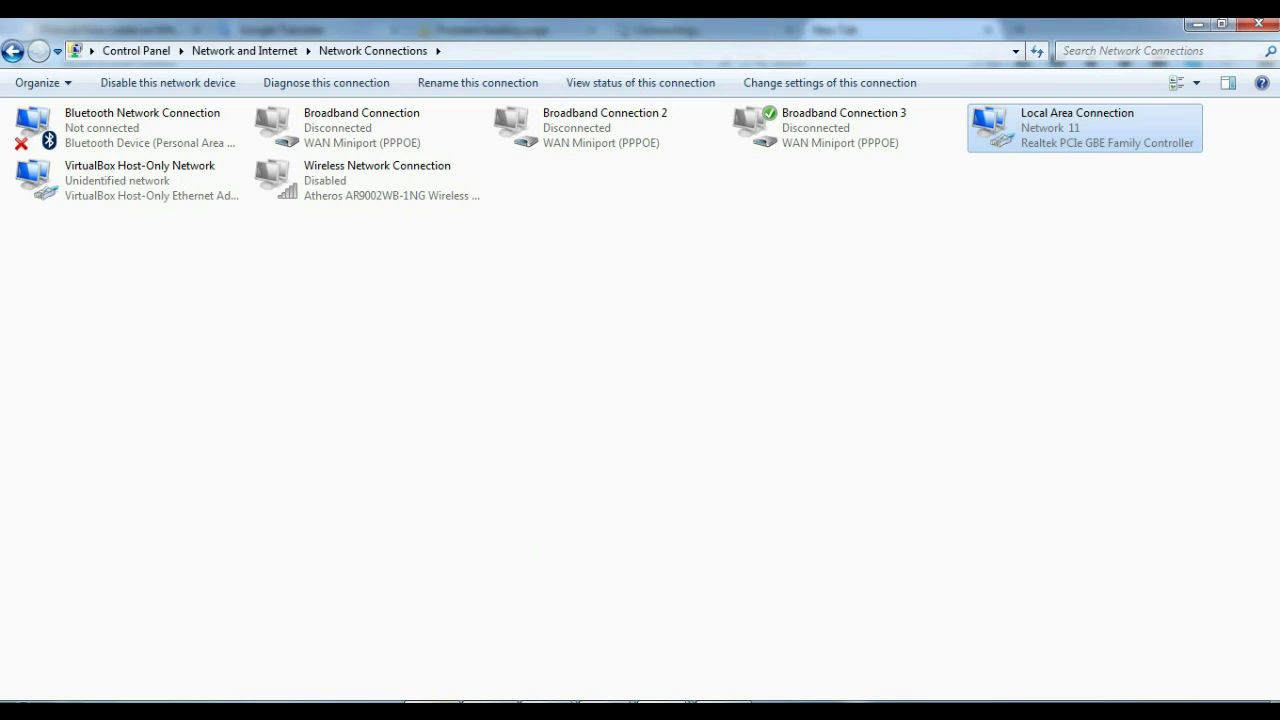
# Load youtube.com in a new Firefox tab from the new address
pyautogui.hotkey('alt', 'Tab')
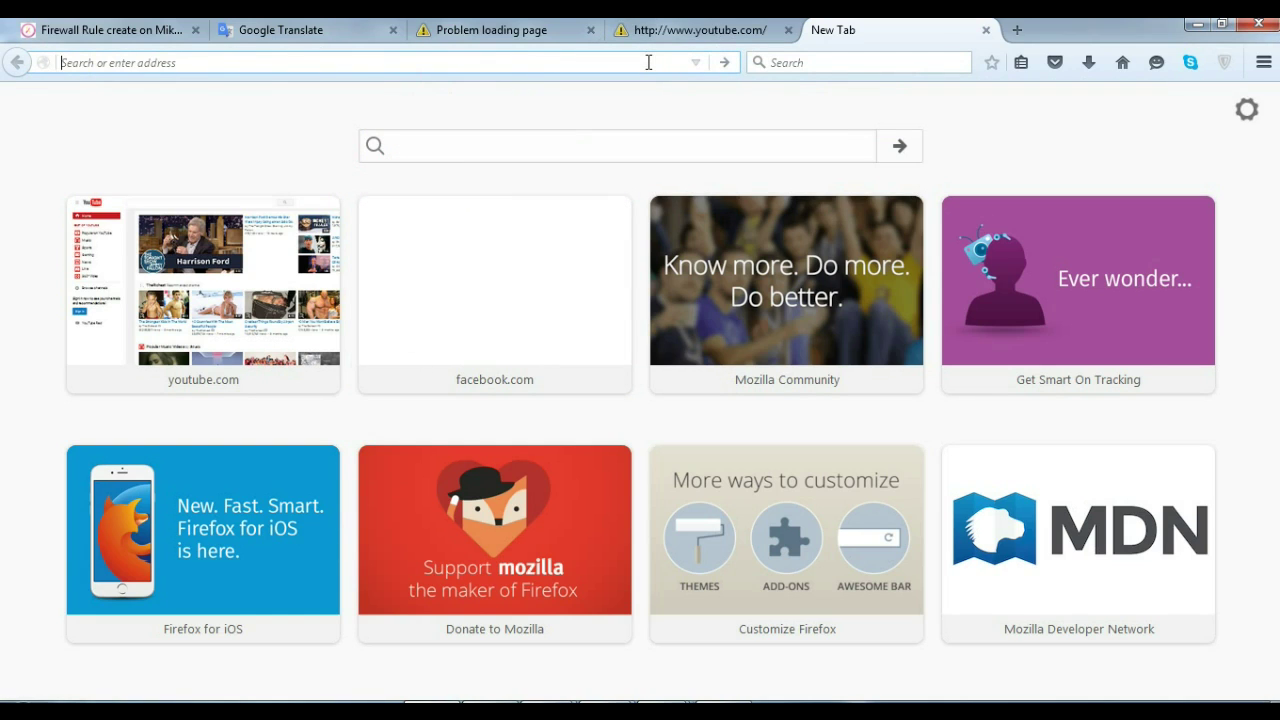
pyautogui.write('y')
pyautogui.press('Return')
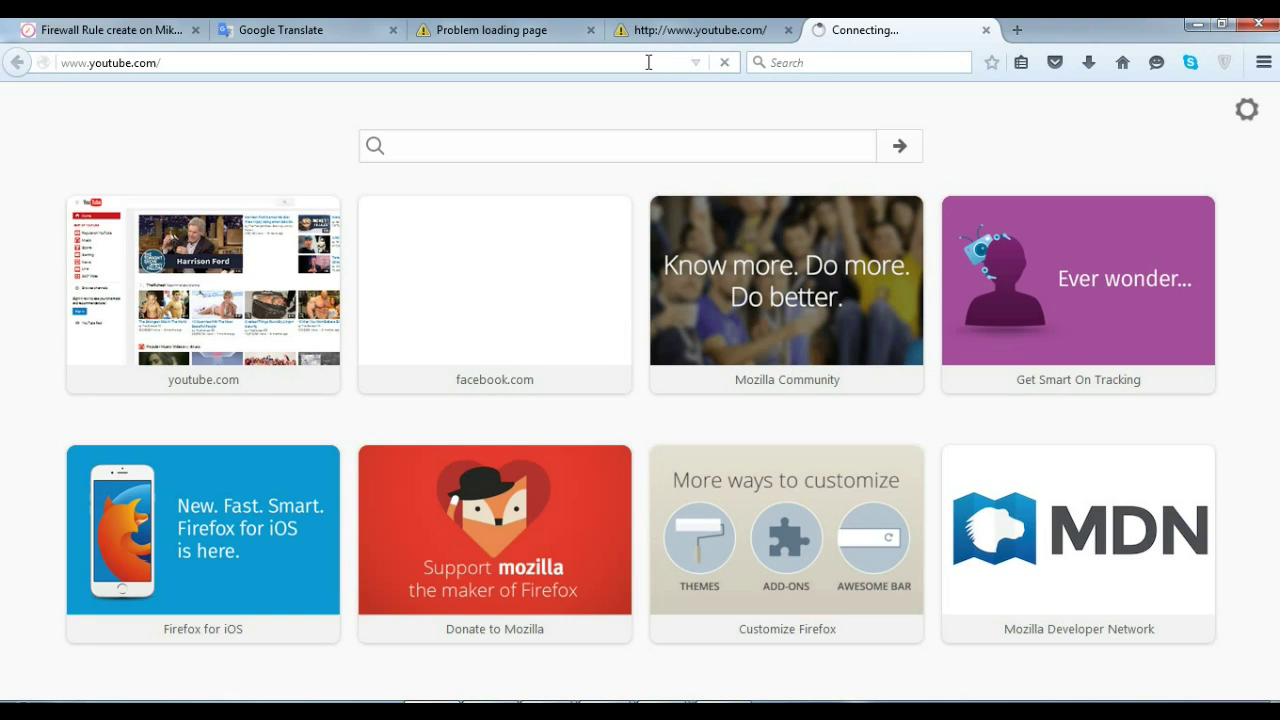
# Reload YouTube in the earlier tab and the newest tab; both stay stuck connecting
pyautogui.click(687, 28)
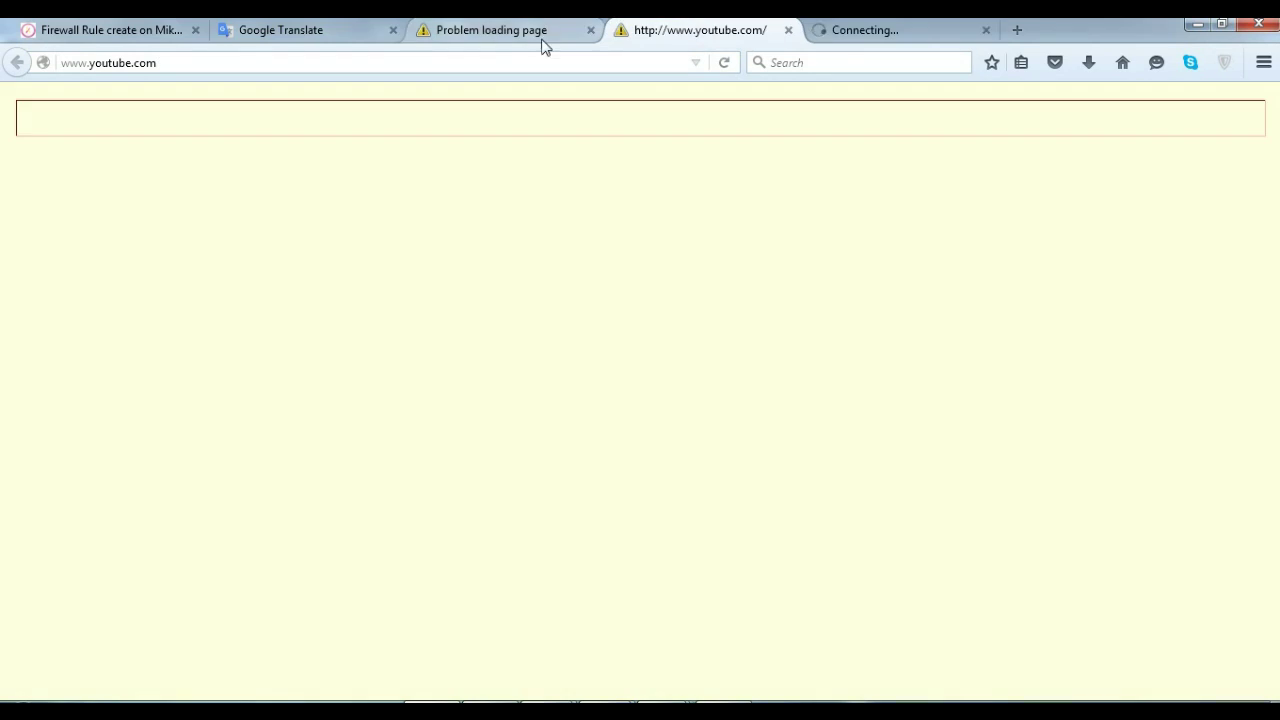
pyautogui.click(473, 64)
pyautogui.press('Return')
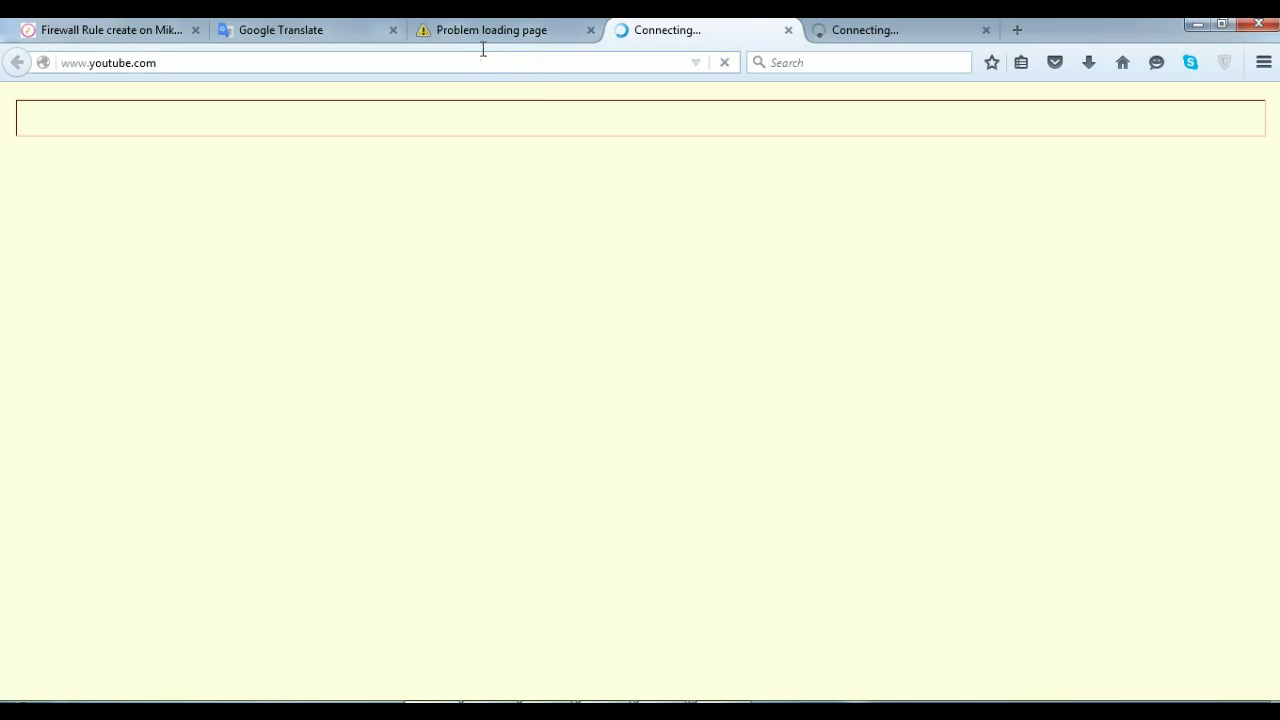
pyautogui.click(852, 31)
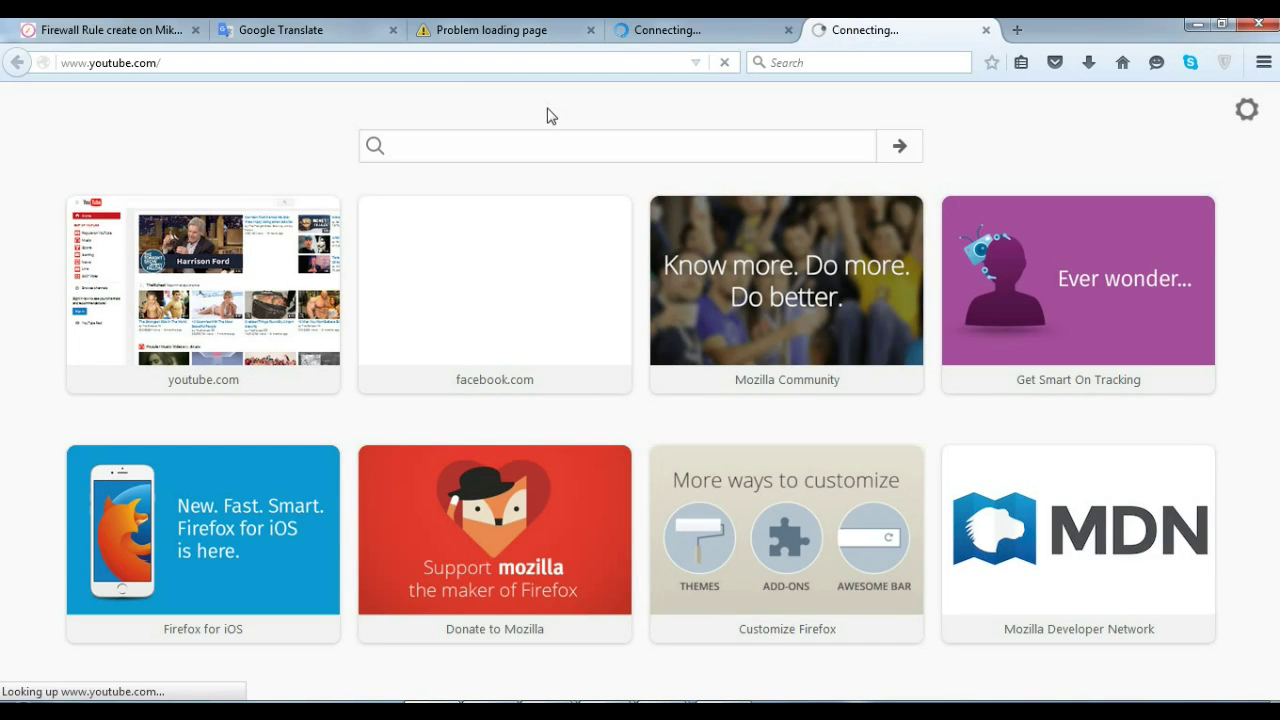
pyautogui.click(458, 63)
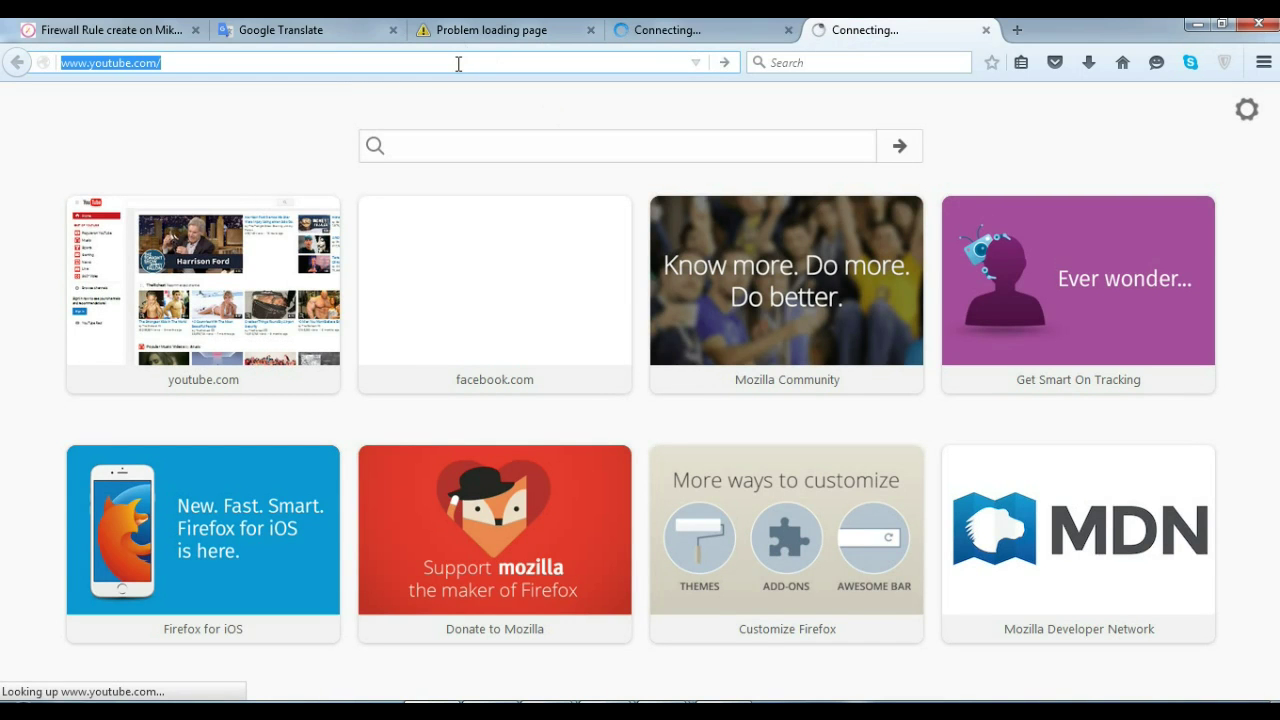
pyautogui.press('Return')
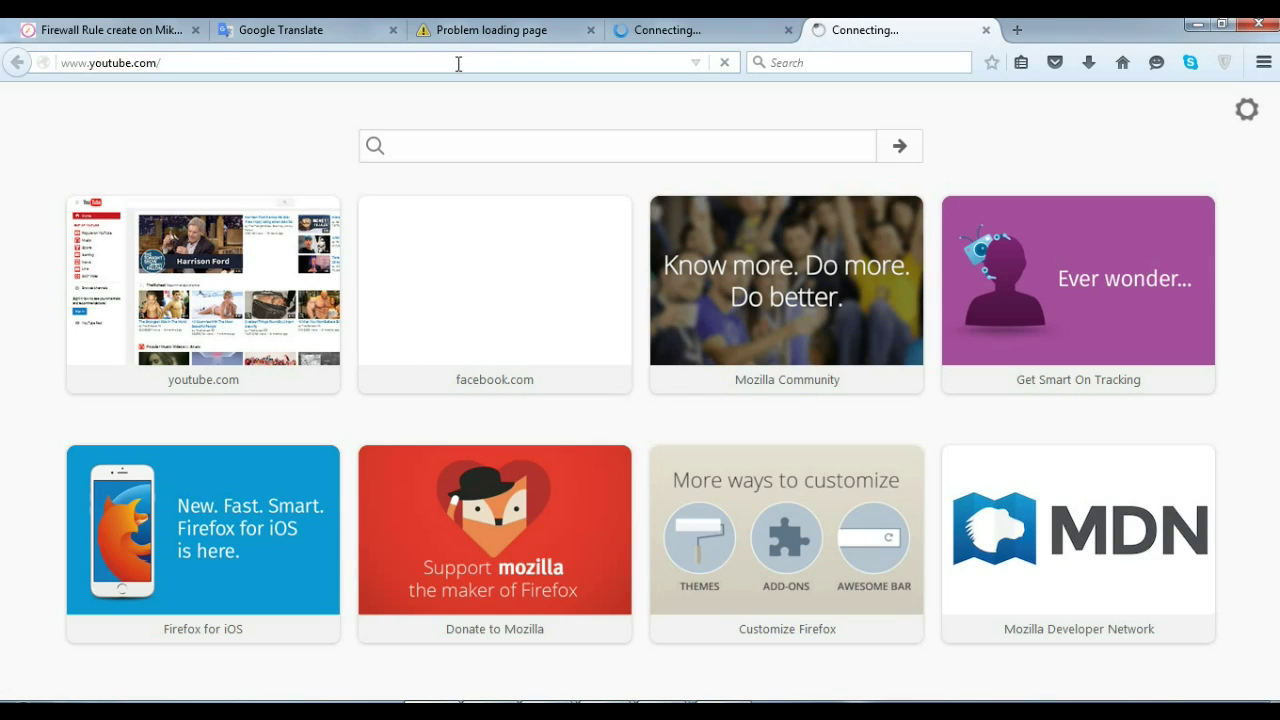